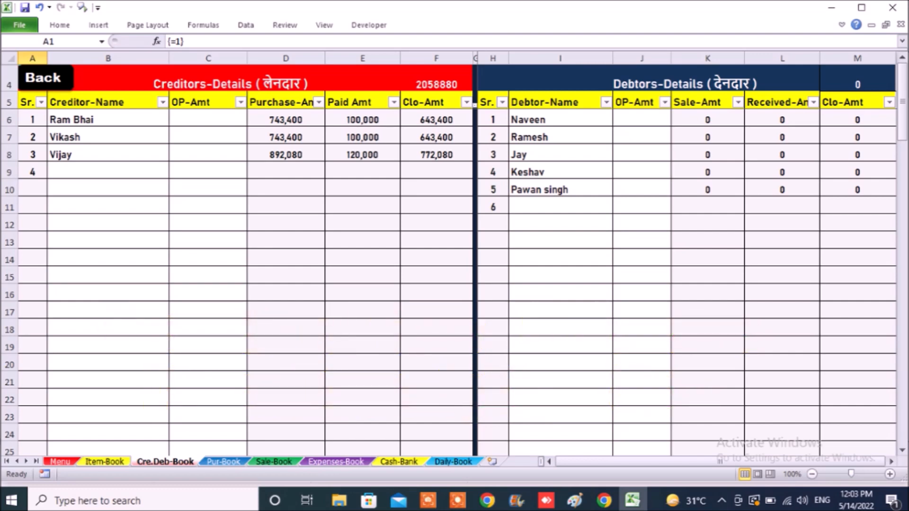
Step: Page back from Cre.Deb-Book through the Item-Book and Menu sheets
key("ctrl+Page_Up")
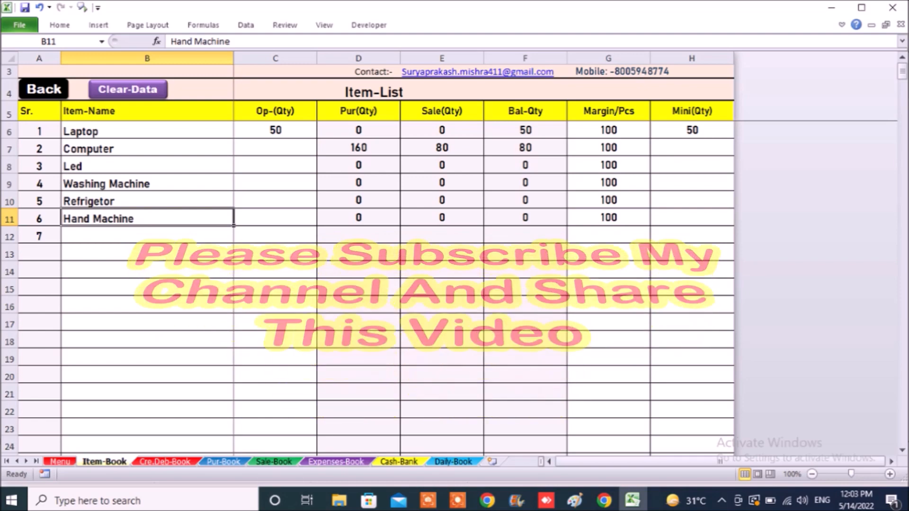
key("ctrl+Page_Up")
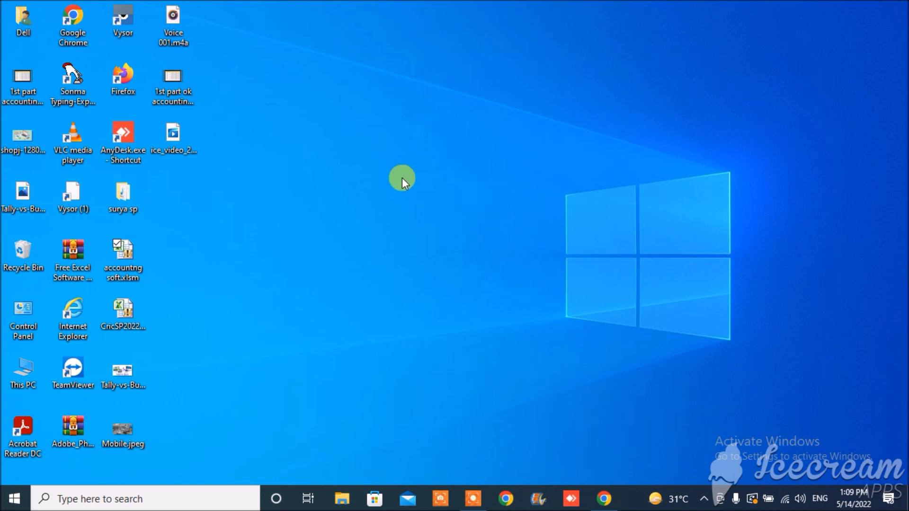
Step: Create a desktop folder named Accounting and select the accountng soft.xlsm workbook to copy
right_click(353, 161)
mouse_move(487, 312)
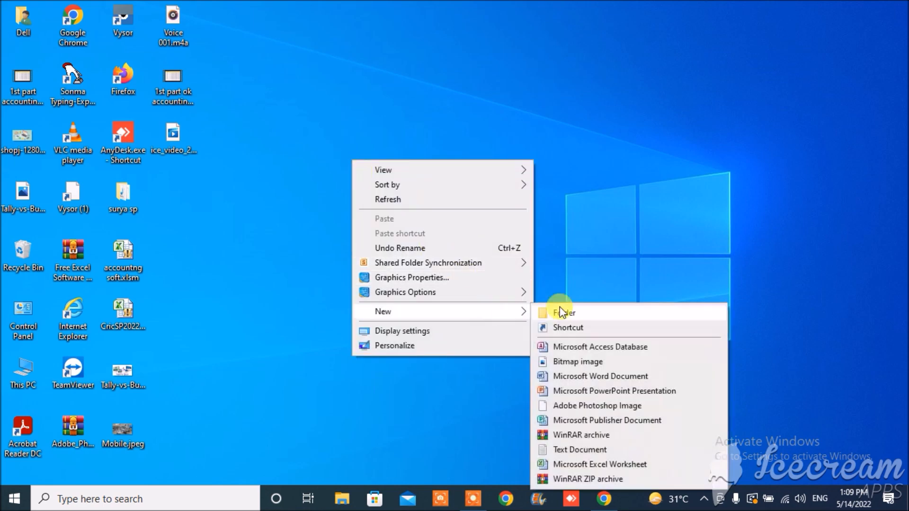
left_click(563, 312)
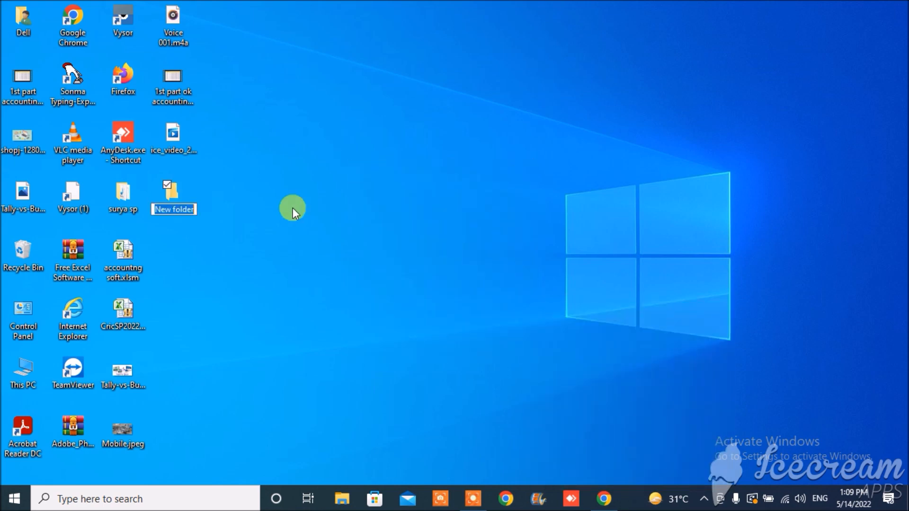
type("Accp")
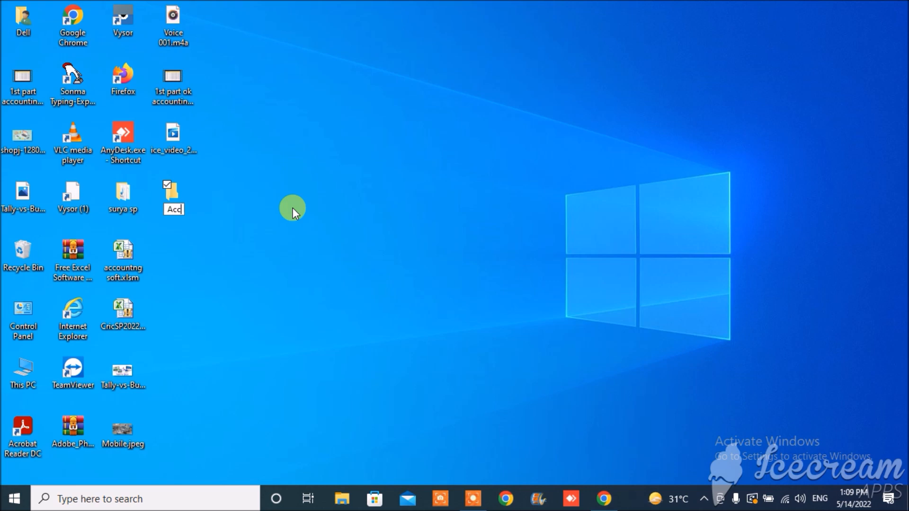
key("BackSpace")
type("ounting")
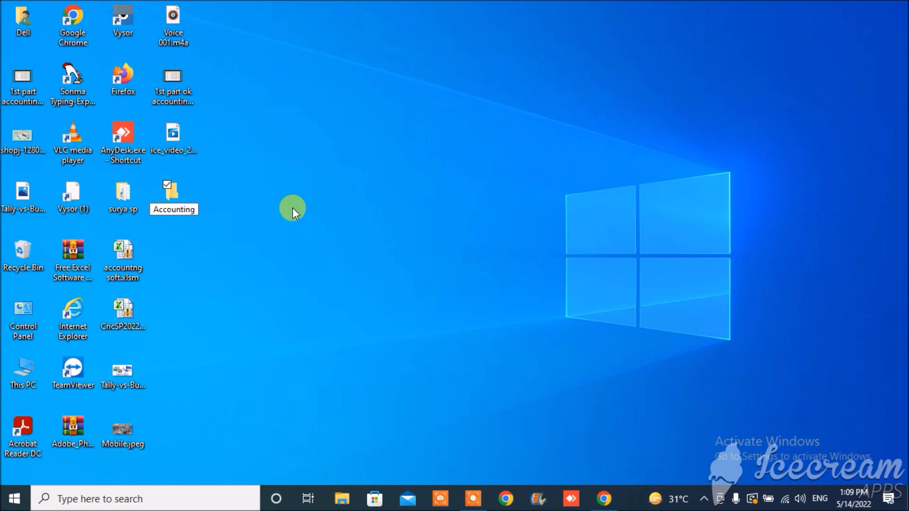
key("Return")
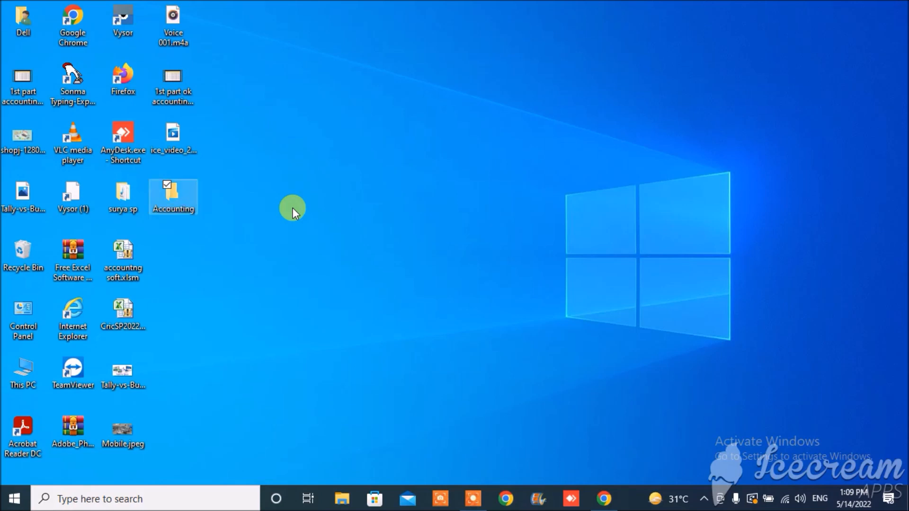
left_click(136, 257)
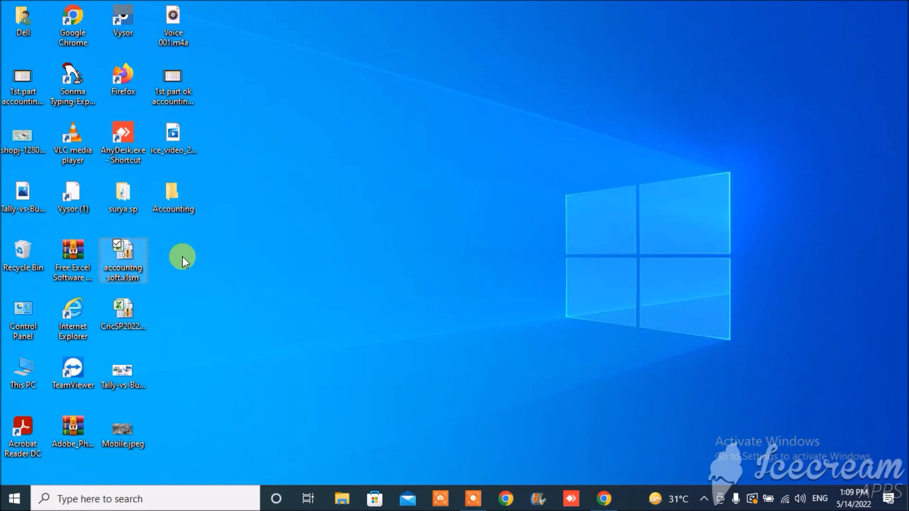
left_click(181, 212)
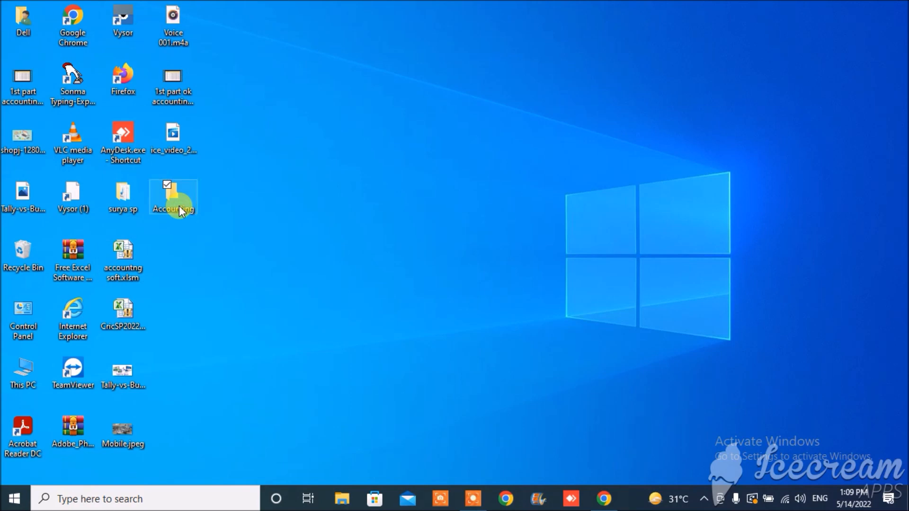
Step: Paste the workbook into the Accounting folder, rename it May-22.xlsm and open it
double_click(181, 212)
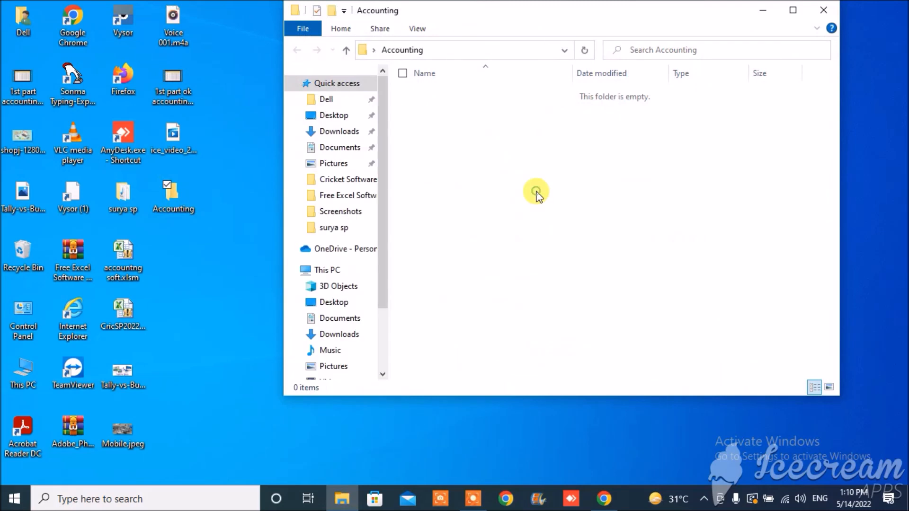
key("ctrl+v")
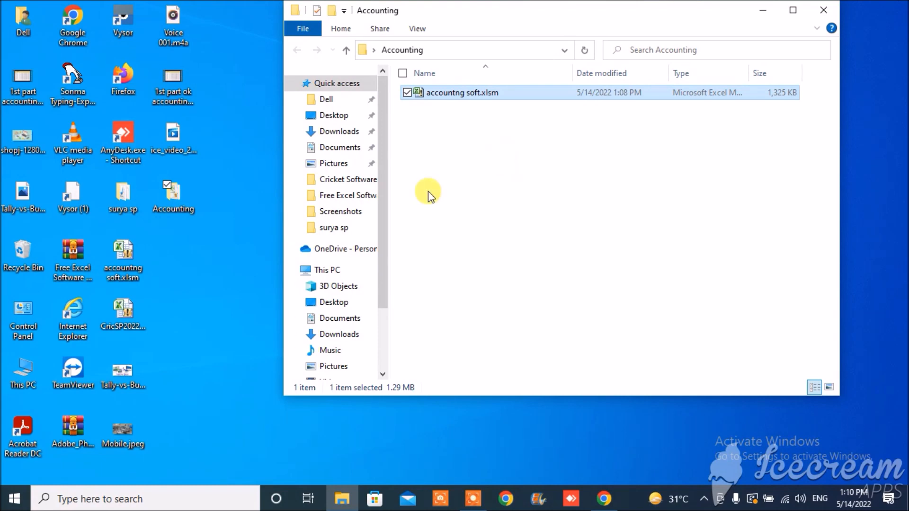
key("F2")
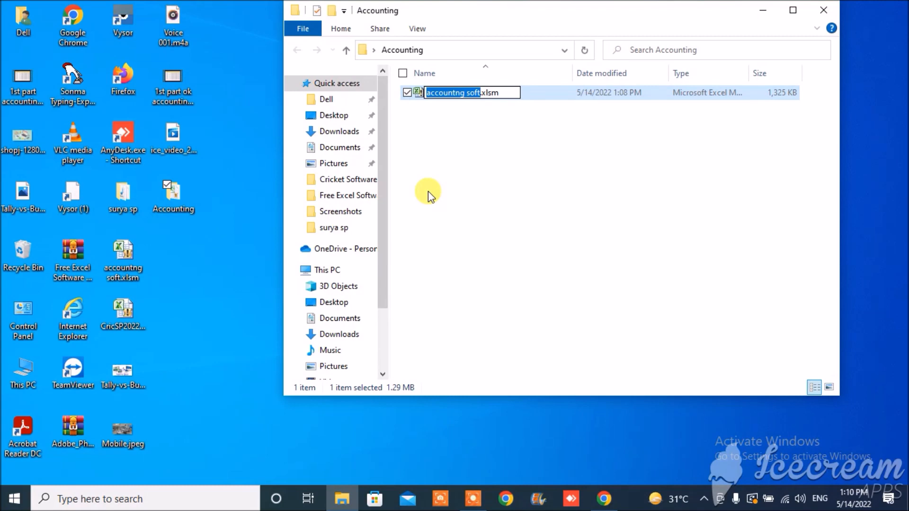
type("May")
type("-22")
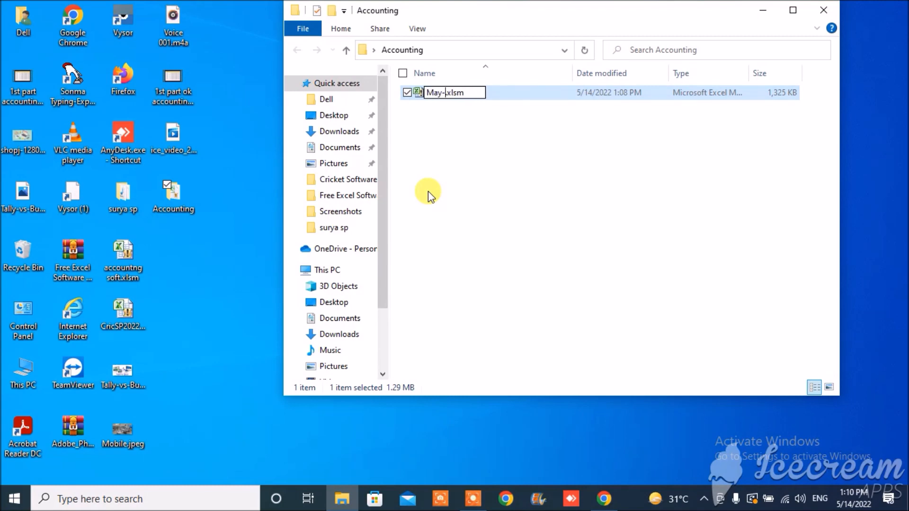
key("Return")
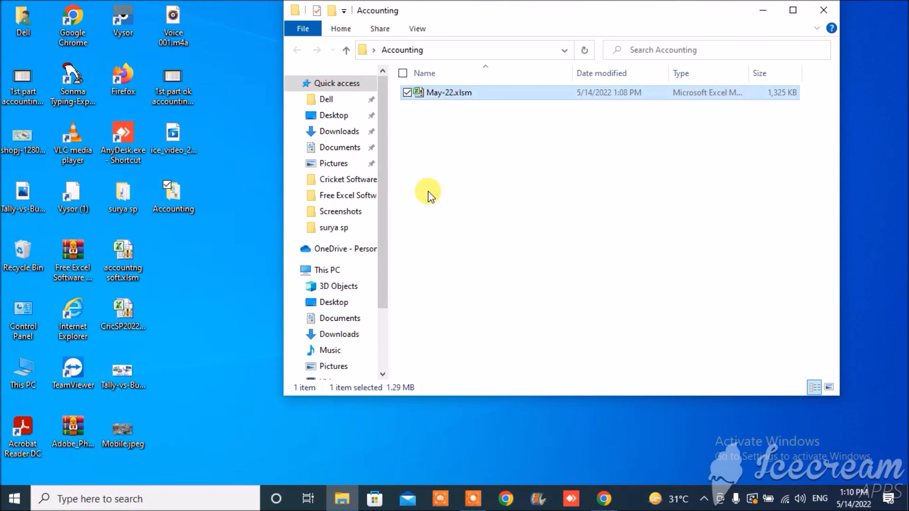
double_click(458, 98)
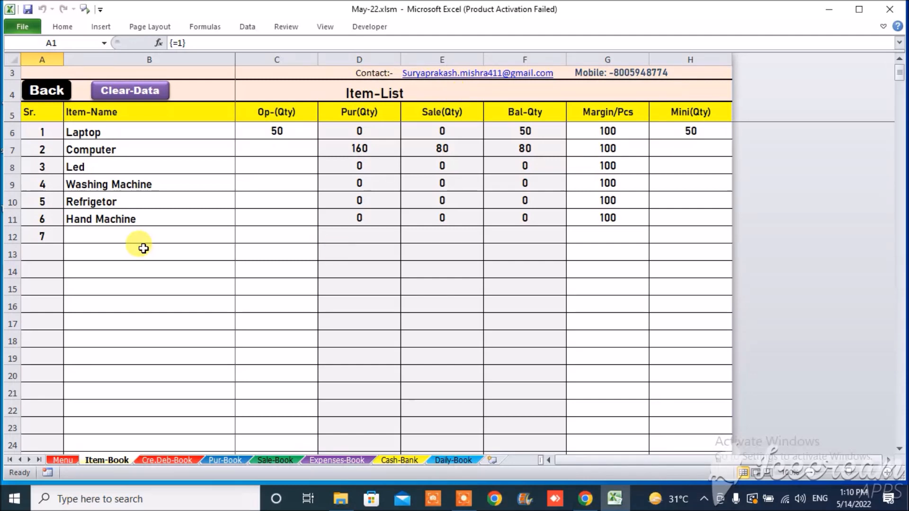
Step: Clear the Item-Book quantities with Clear-Data, go to the Menu sheet and dismiss the activation notice
left_click(151, 97)
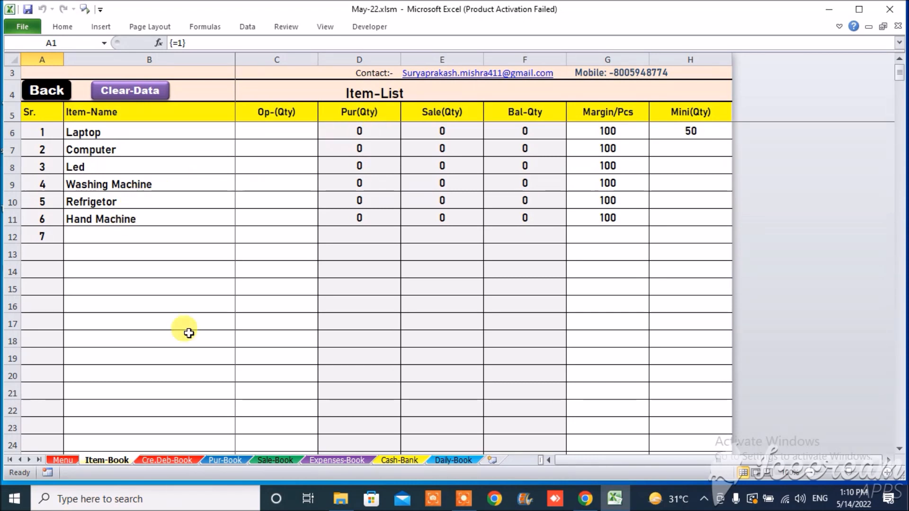
left_click(58, 461)
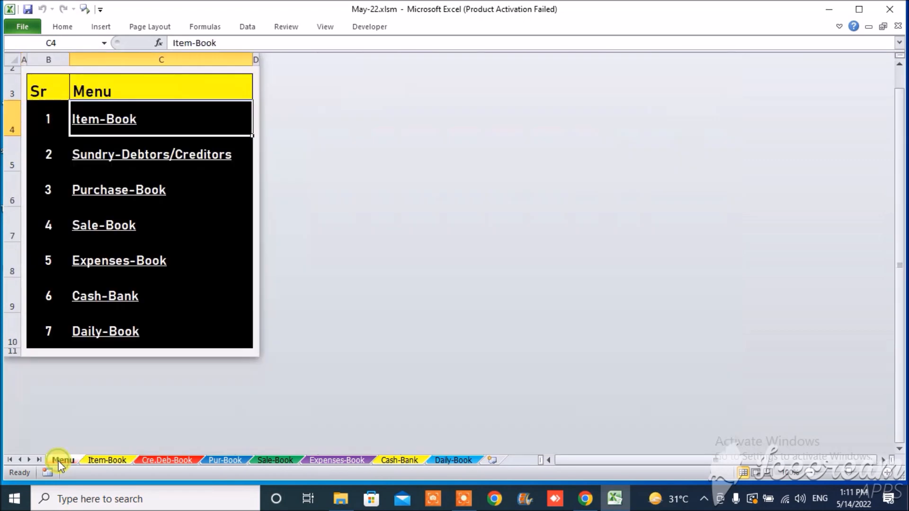
left_click(118, 124)
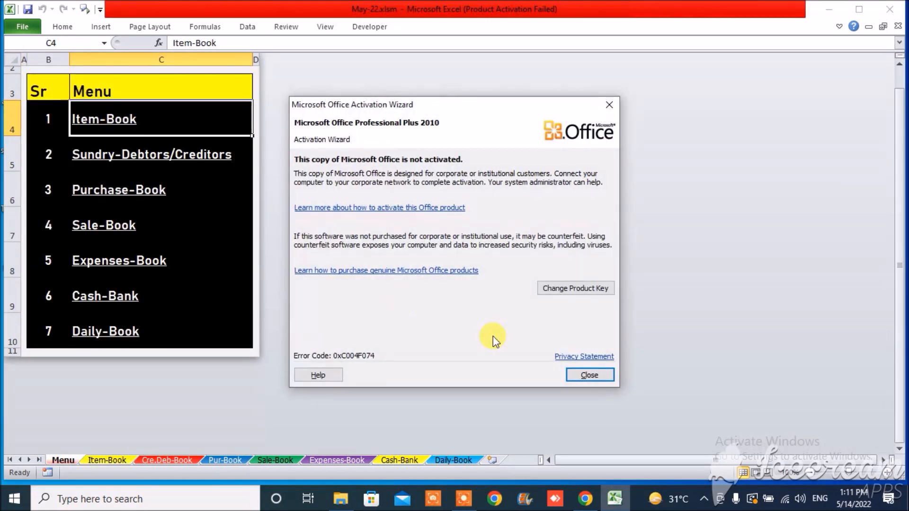
left_click(587, 376)
left_click(167, 83)
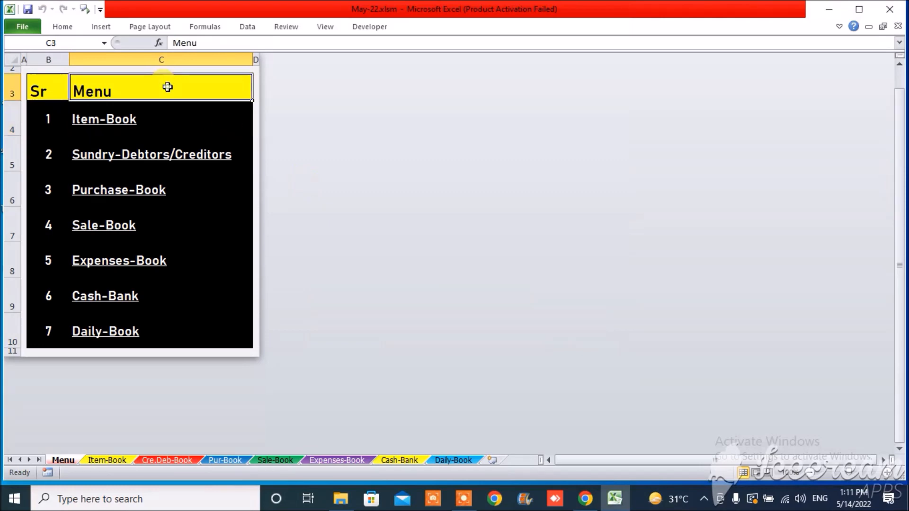
Step: Add Led TV as a new item in cell B12 of Item-Book
left_click(121, 119)
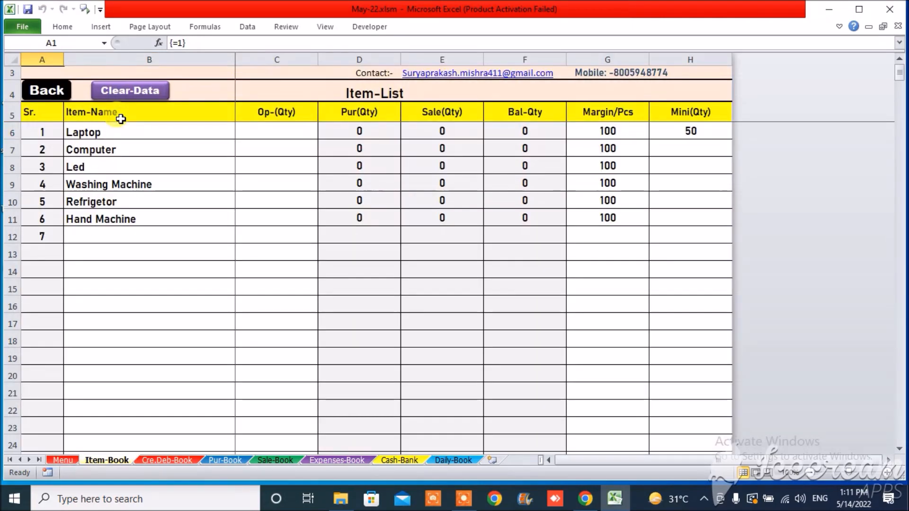
left_click(112, 240)
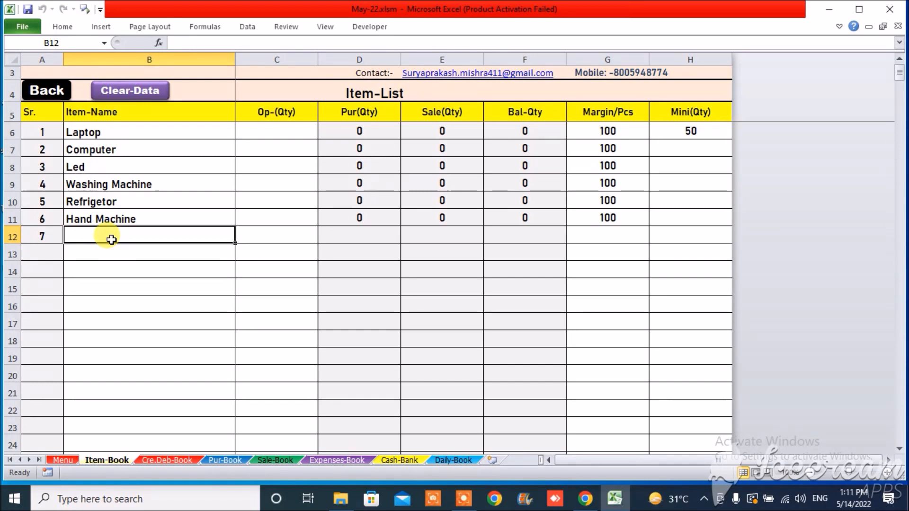
type("Led")
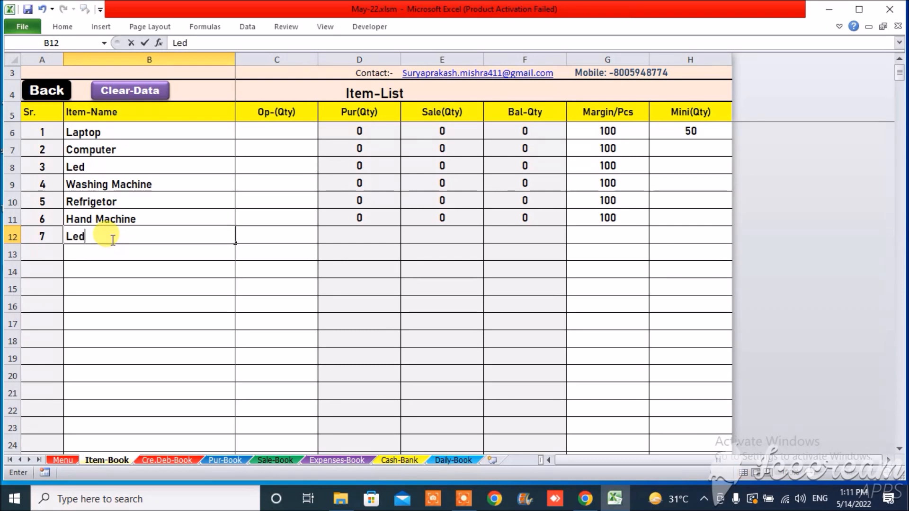
type(" TV")
key("Tab")
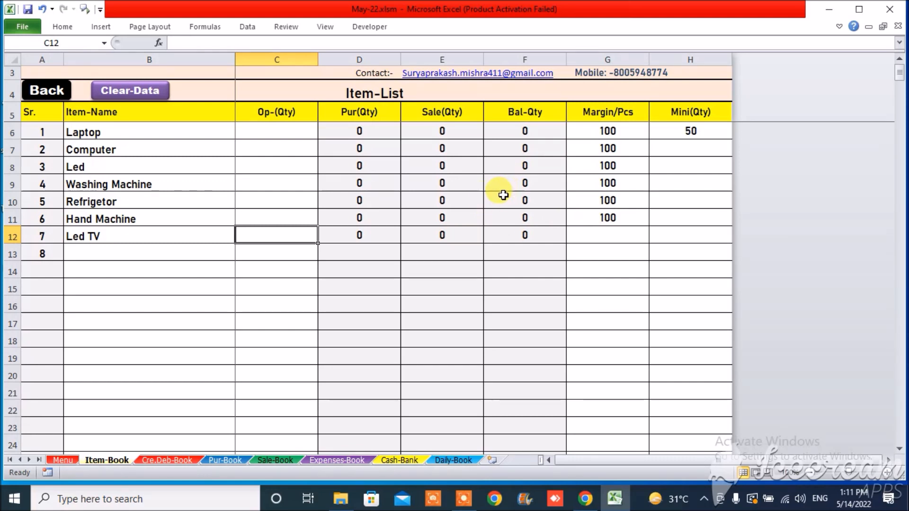
Step: Enter 100 as Laptop's opening quantity and fill it down to all seven items
left_click(275, 137)
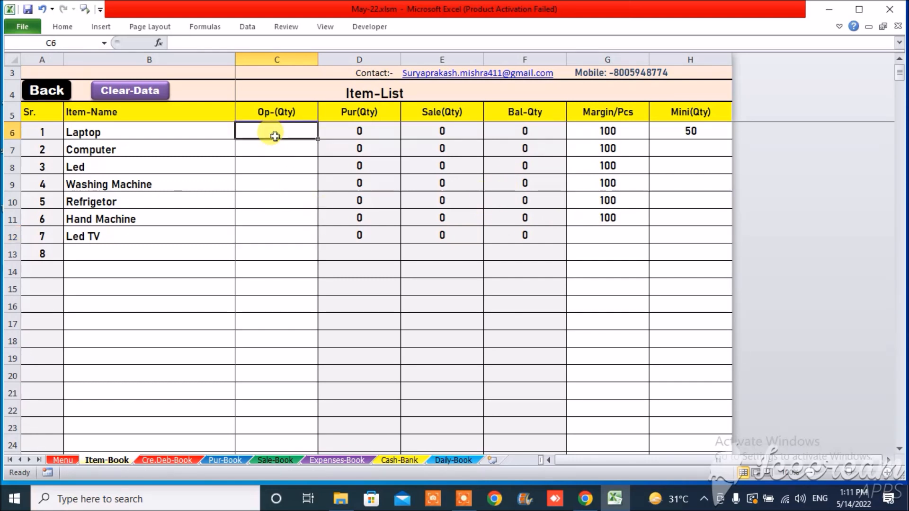
type("100")
key("Return")
left_click(275, 136)
key("shift+Down")
key("shift+Down")
key("shift+Down")
key("shift+Down")
key("shift+Down")
key("shift+Down")
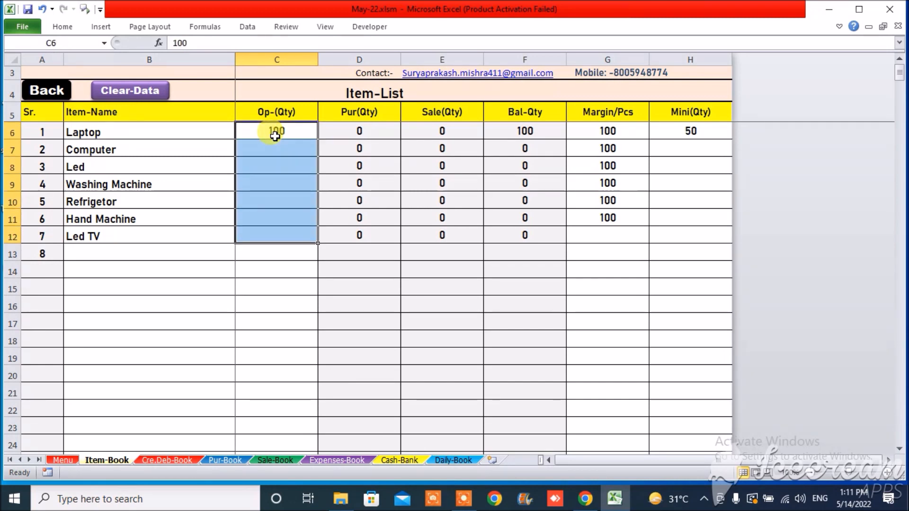
key("ctrl+d")
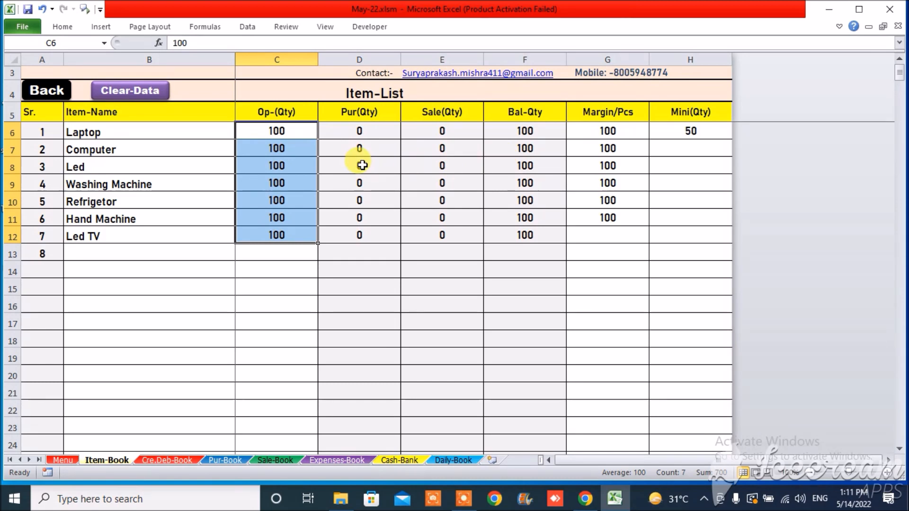
left_click(620, 132)
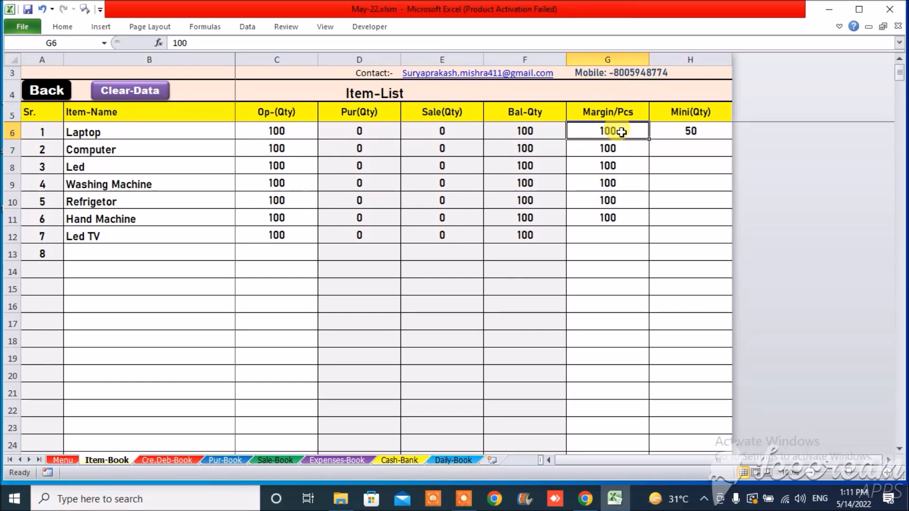
Step: Check Laptop's minimum and balance quantities, then lower its opening quantity to 49
left_click(671, 131)
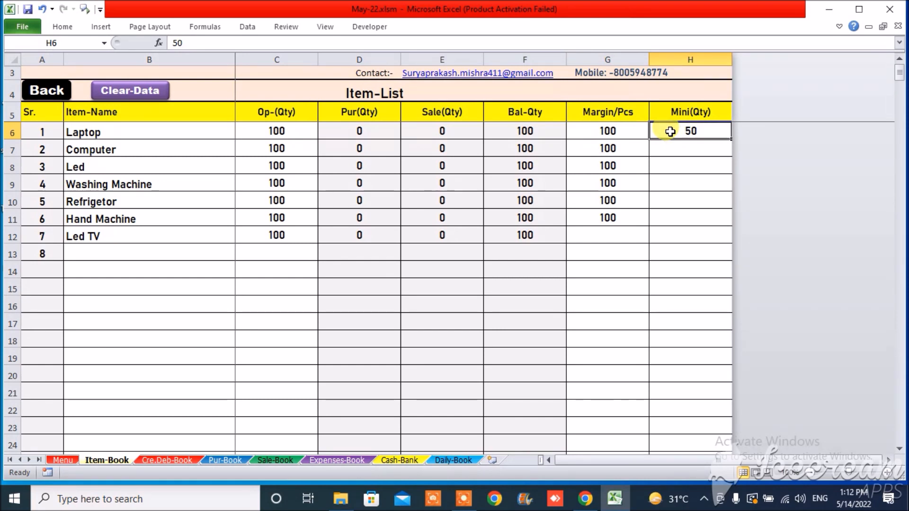
left_click(549, 131)
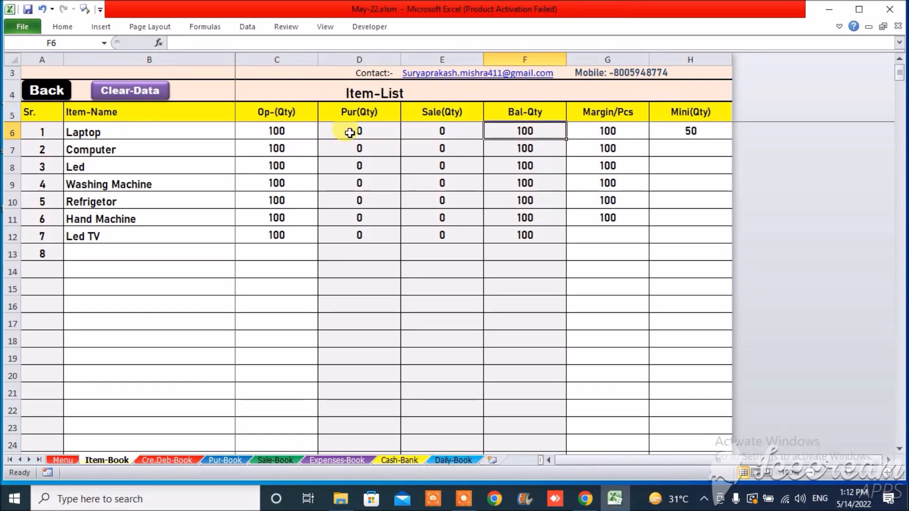
left_click(307, 131)
type("49")
key("Return")
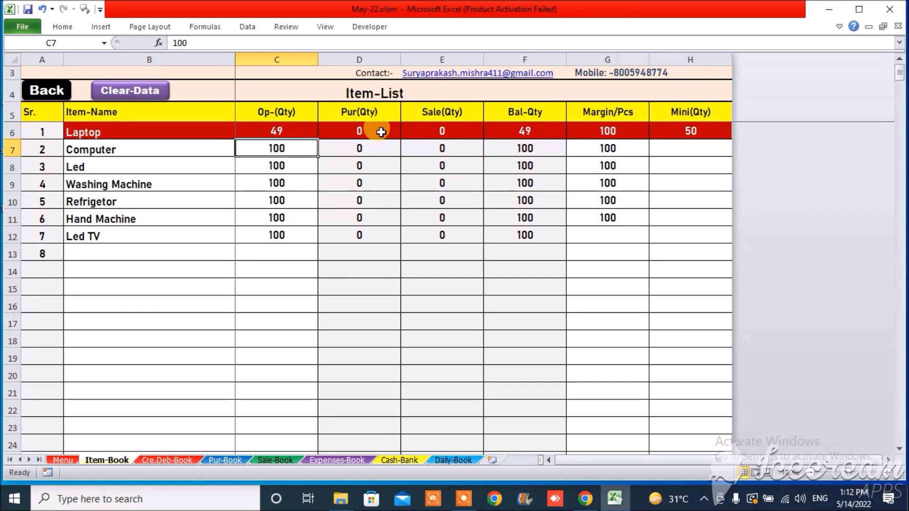
Step: Restore Laptop's opening quantity in C6 to 100
left_click(305, 133)
double_click(305, 133)
key("BackSpace")
key("BackSpace")
type("100")
key("Return")
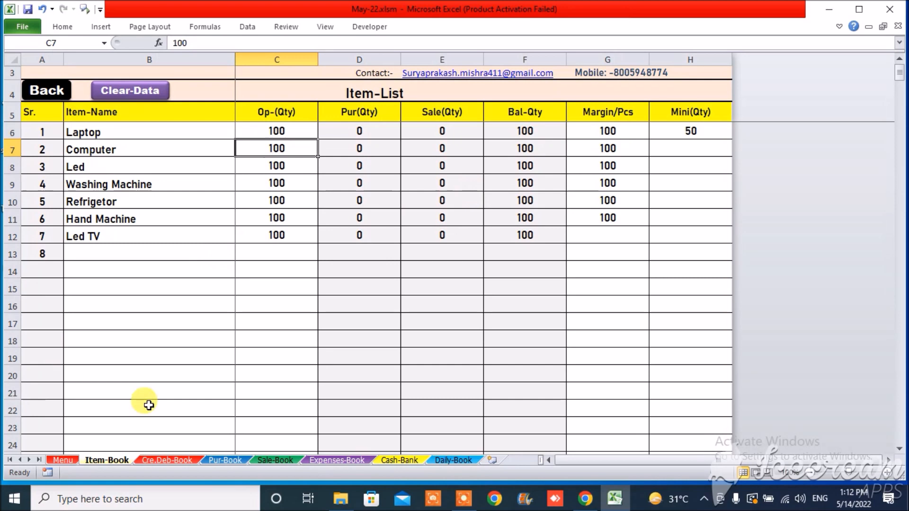
Step: Open the Sundry-Debtors/Creditors sheet and review the creditor and debtor columns
left_click(43, 100)
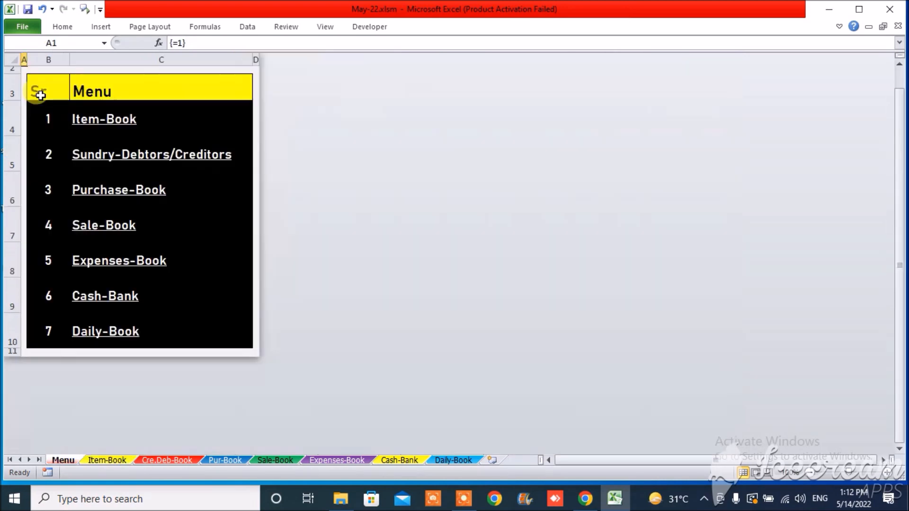
left_click(150, 161)
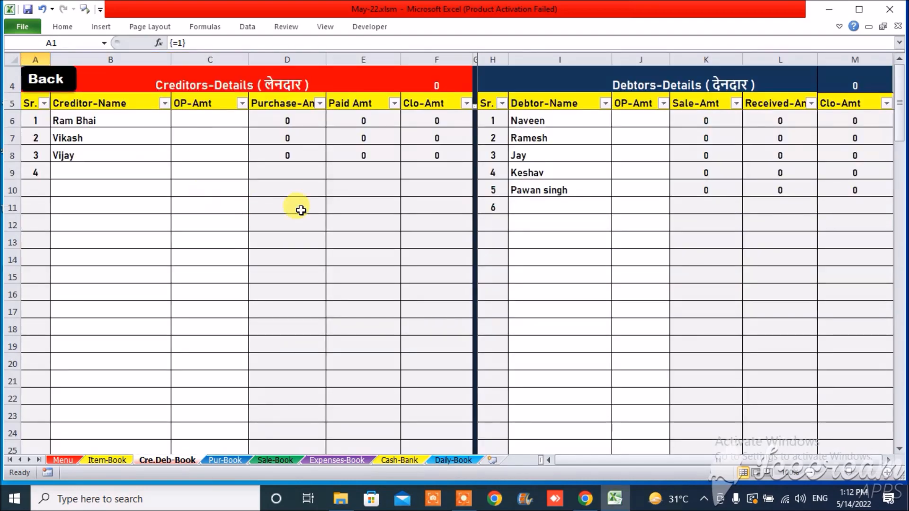
left_click(113, 120)
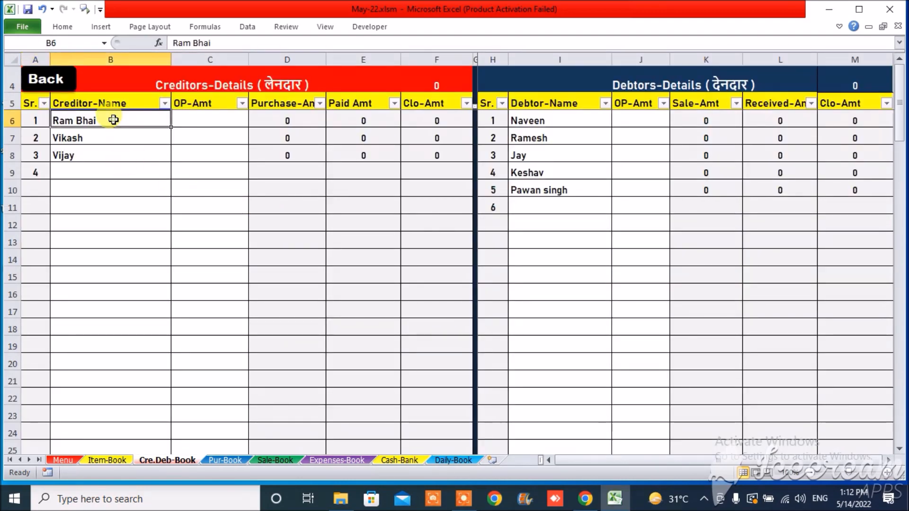
key("Down")
key("Down")
key("Down")
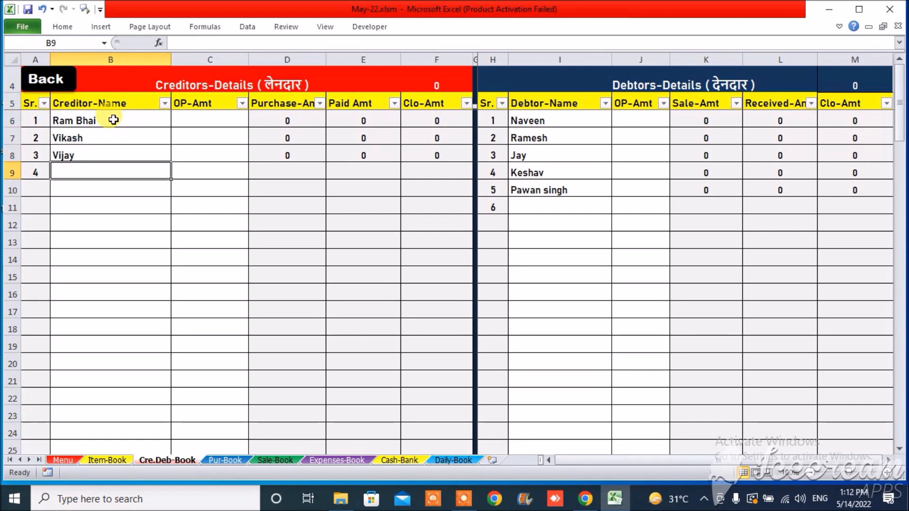
left_click(222, 120)
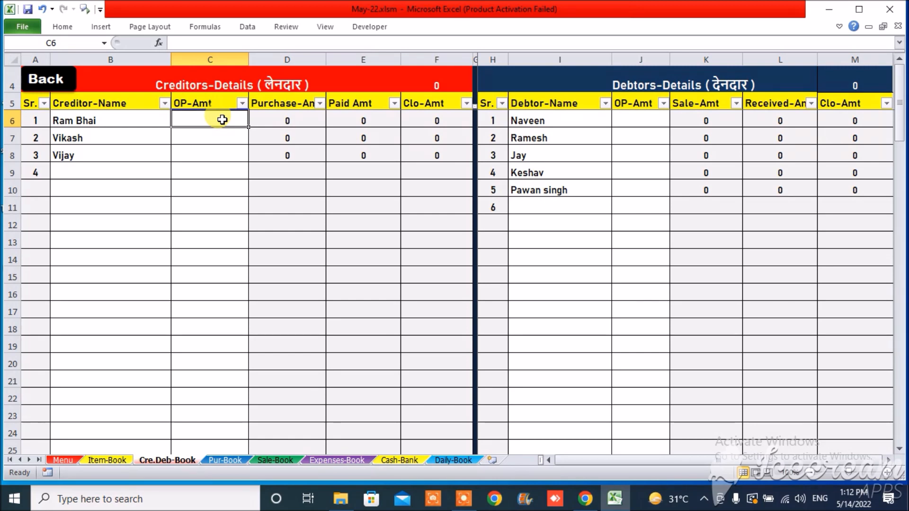
key("Down")
key("Down")
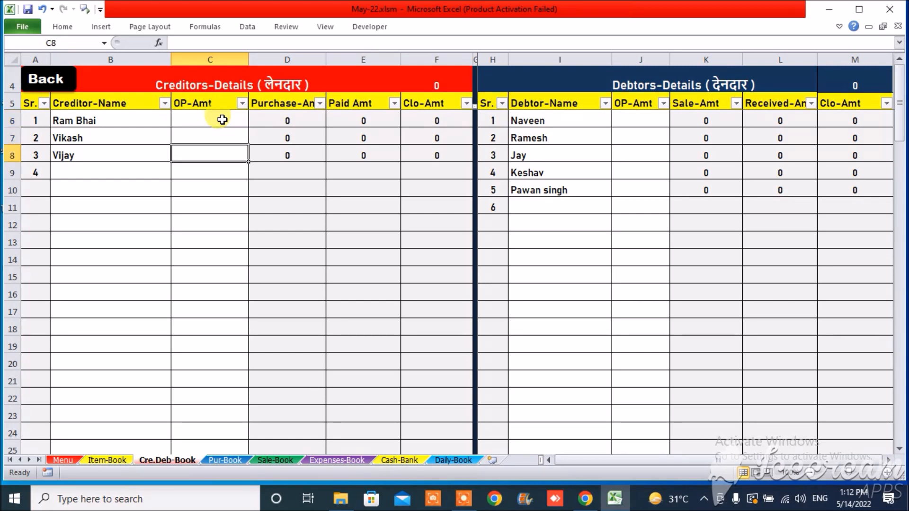
left_click(289, 125)
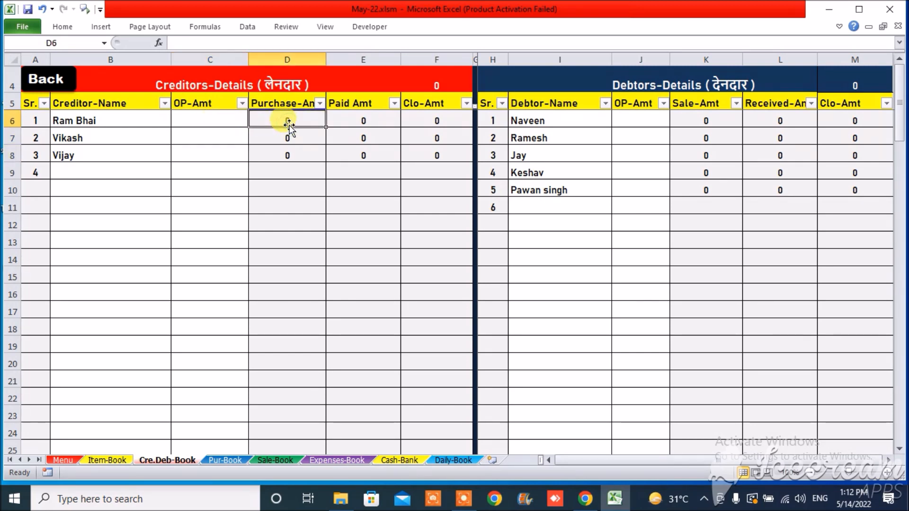
left_click(341, 126)
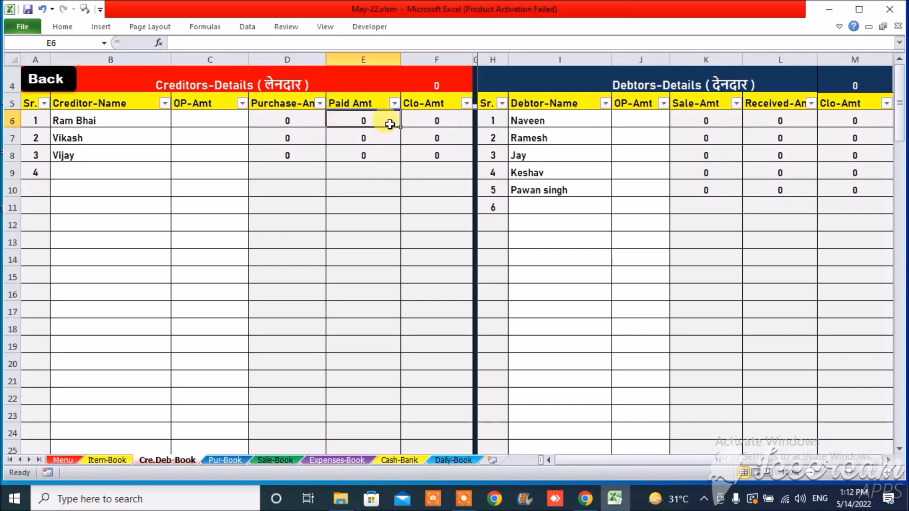
left_click(413, 122)
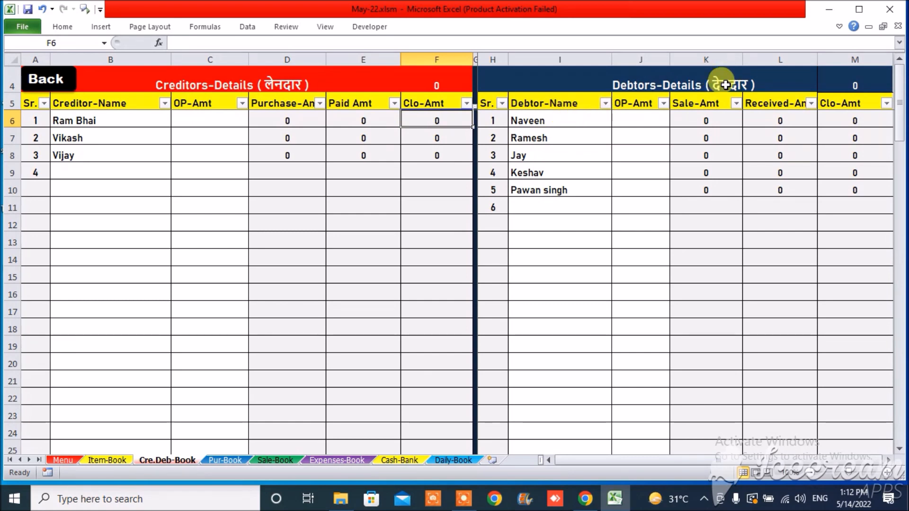
left_click(574, 115)
key("Down")
key("Down")
key("Down")
key("Down")
key("Down")
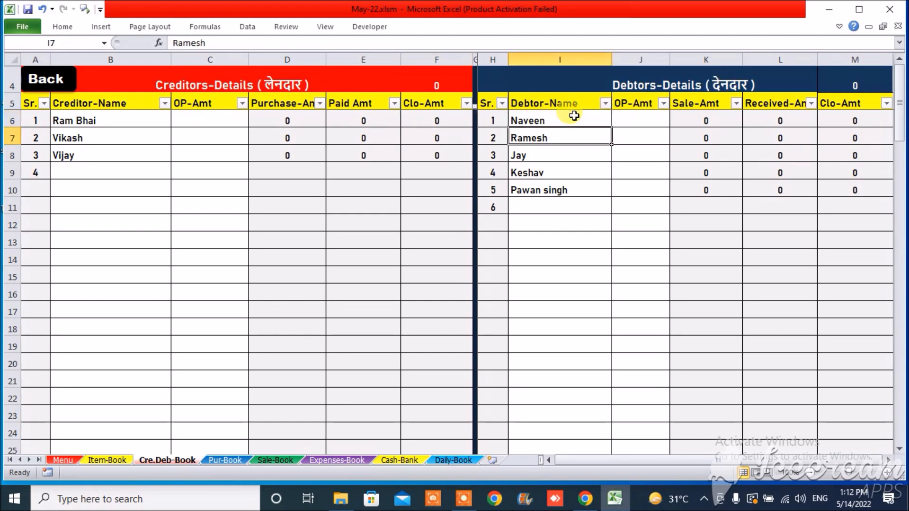
key("Up")
key("Up")
key("Up")
left_click(646, 120)
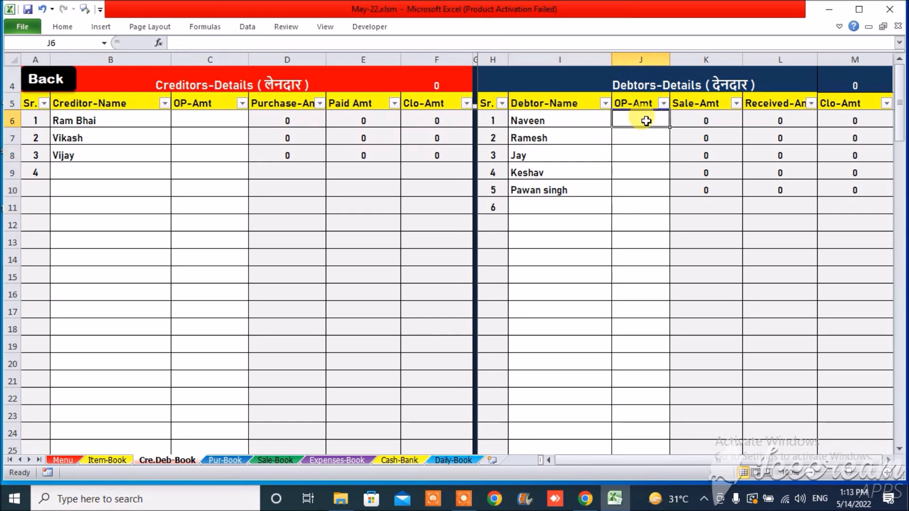
key("Down")
key("Down")
key("Down")
key("Down")
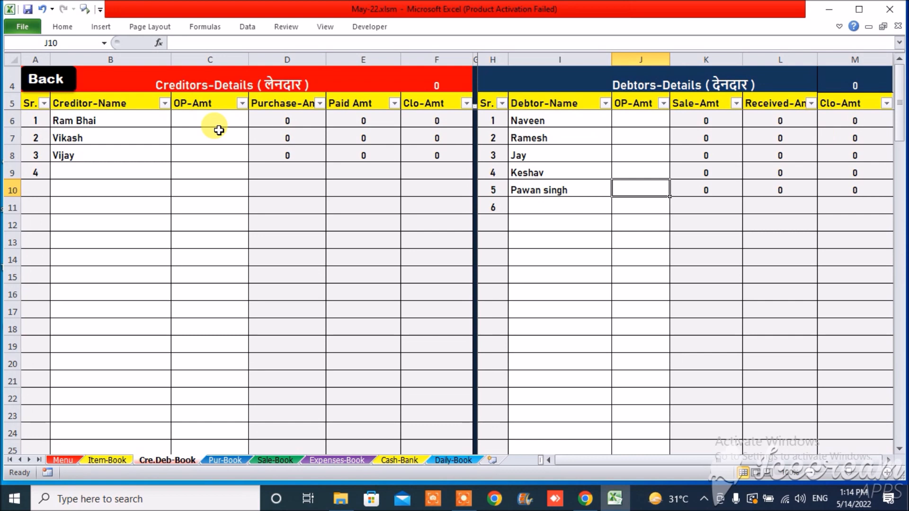
Step: Give all three creditors an opening amount of 10,000
left_click(206, 123)
type("10000")
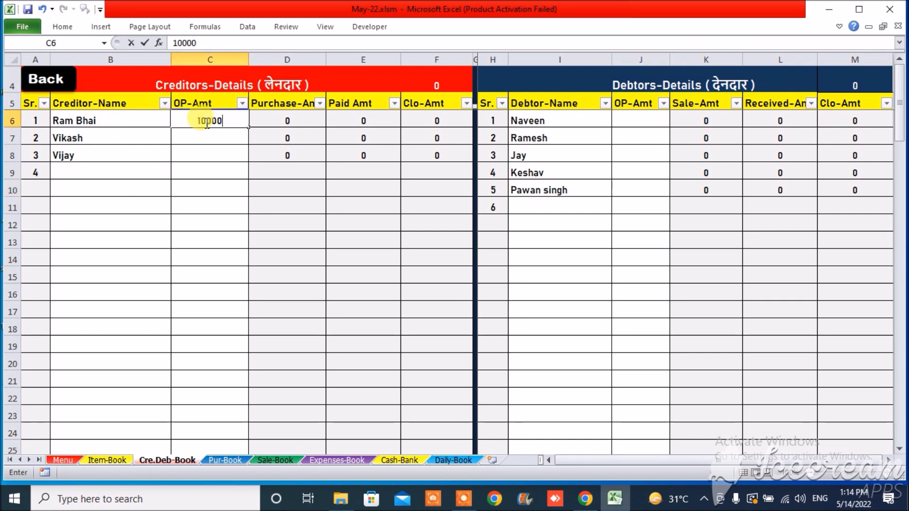
key("Return")
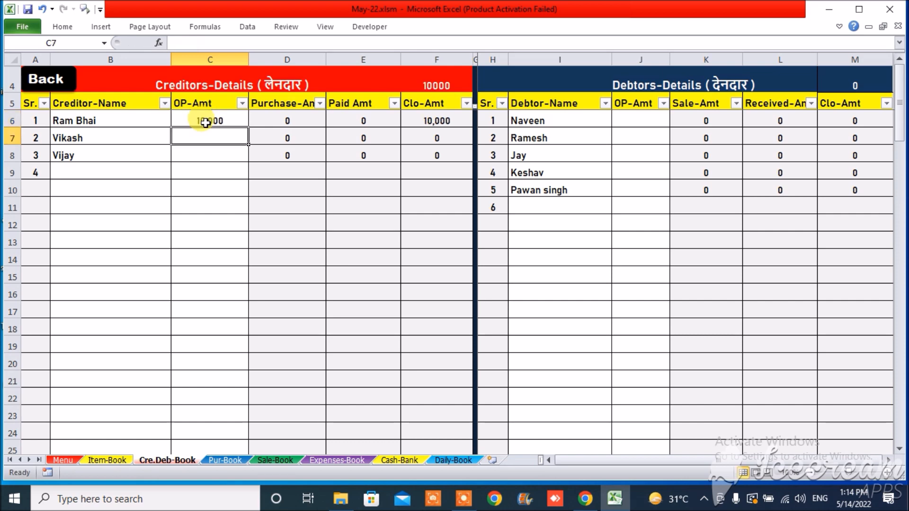
key("ctrl+d")
key("Down")
key("ctrl+d")
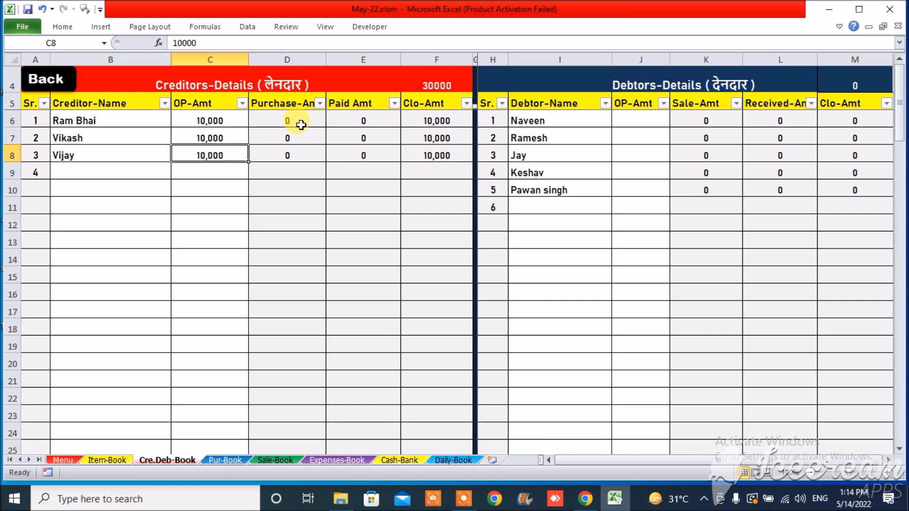
Step: Give all five debtors an opening amount of 5,000
left_click(642, 119)
type("5")
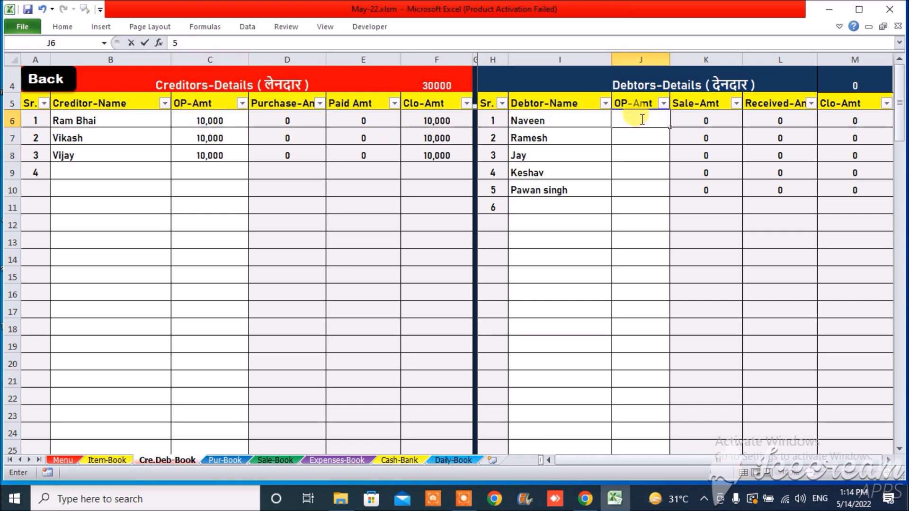
type(",000")
key("Return")
left_click(641, 119)
key("shift+Down")
key("shift+Down")
key("shift+Down")
key("shift+Down")
key("ctrl+d")
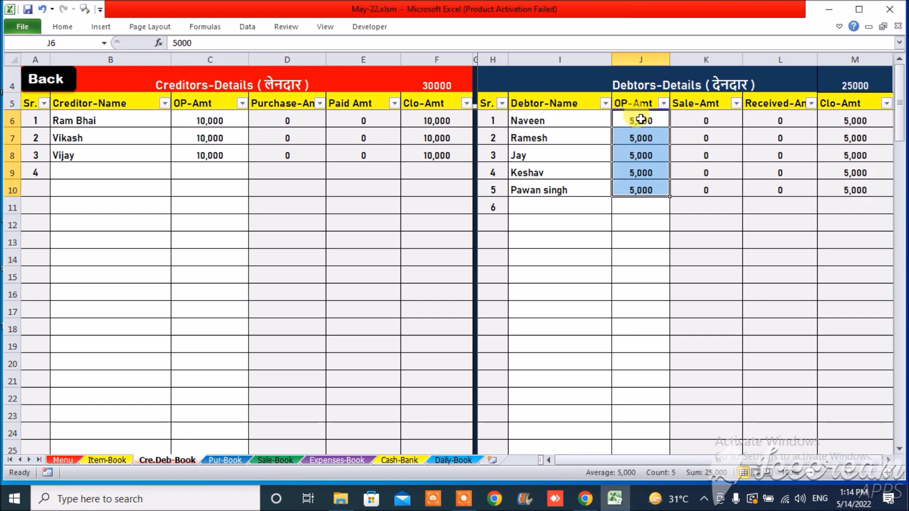
left_click(652, 206)
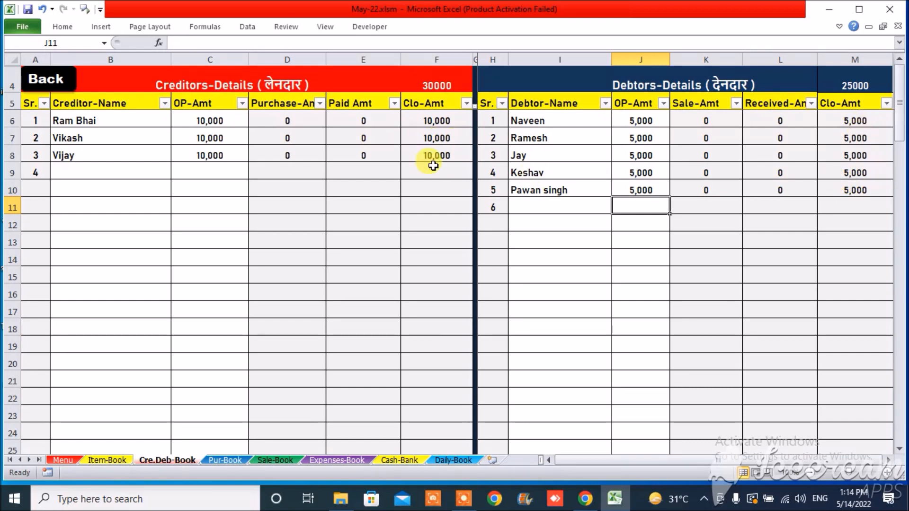
Step: Open the Purchase Book and enter date 12-May-22 and invoice number 100
left_click(46, 79)
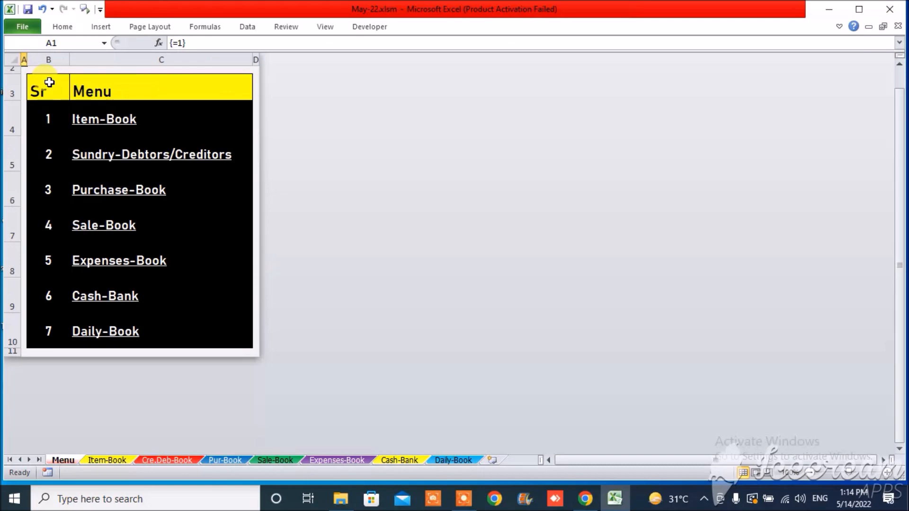
left_click(156, 191)
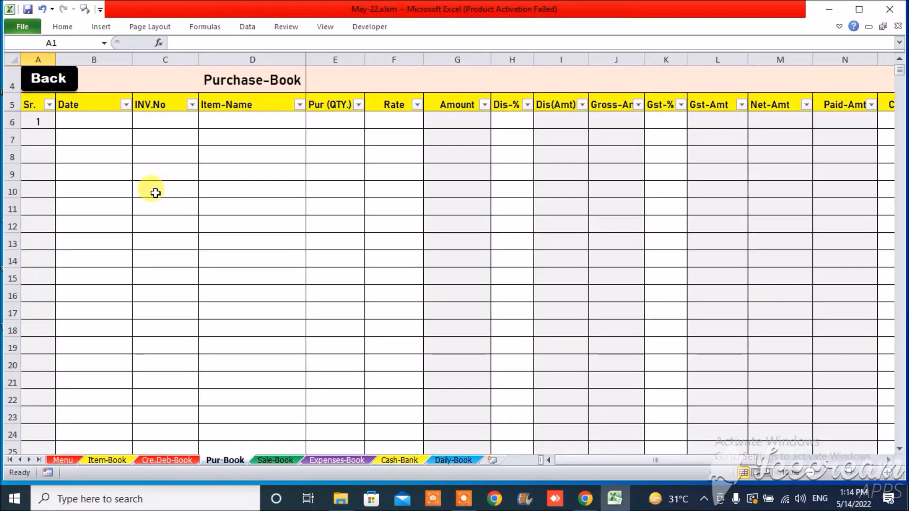
left_click(92, 123)
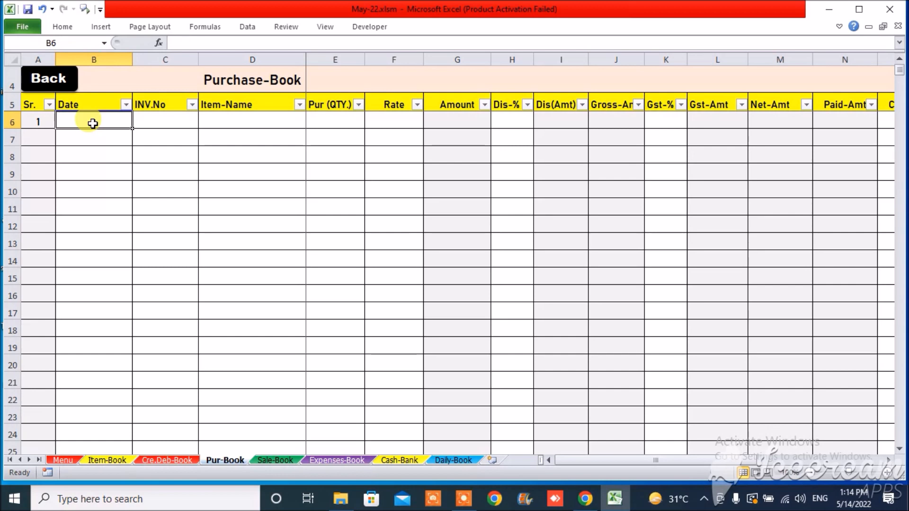
type("12-may")
key("Tab")
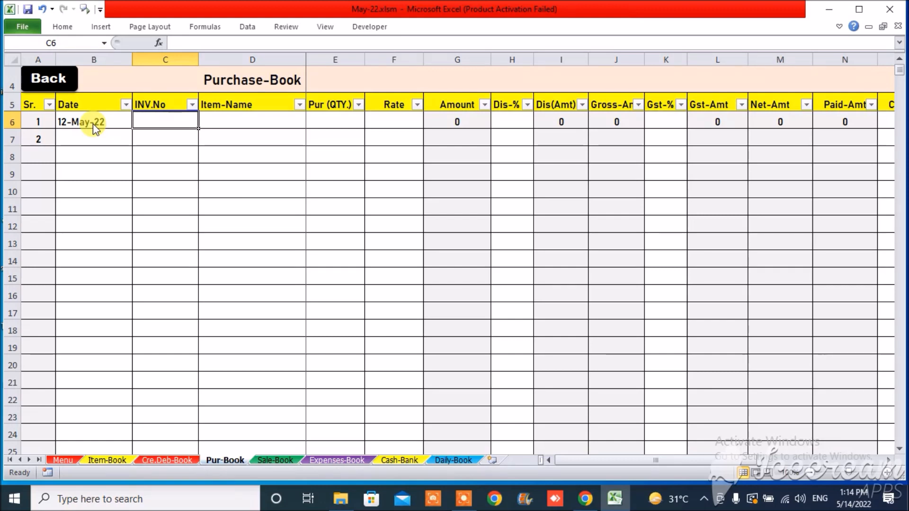
type("100")
key("Tab")
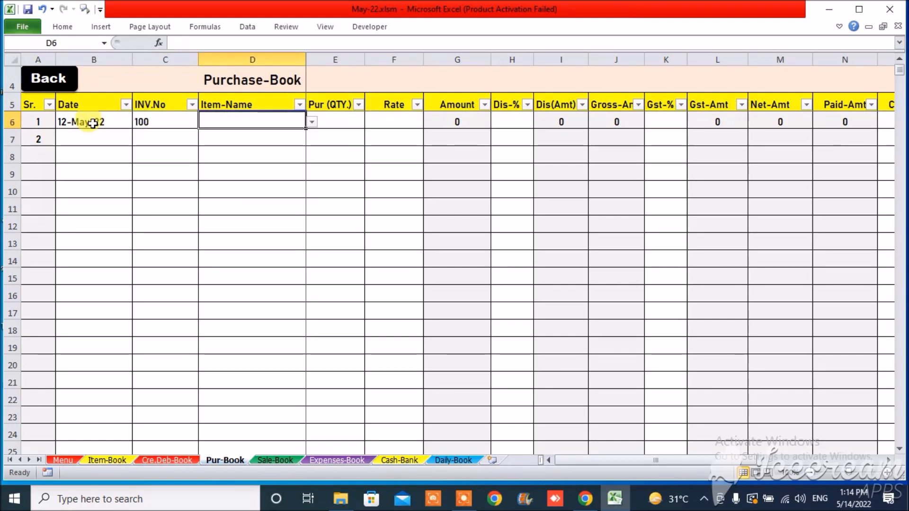
Step: Pick Computer as the purchased item, with quantity 10 at rate 14000
key("alt+Down")
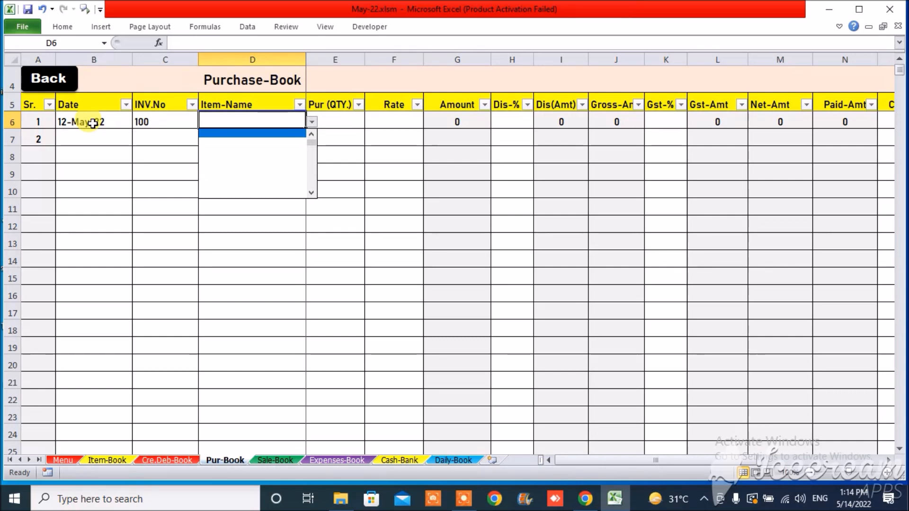
key("Escape")
key("alt+Down")
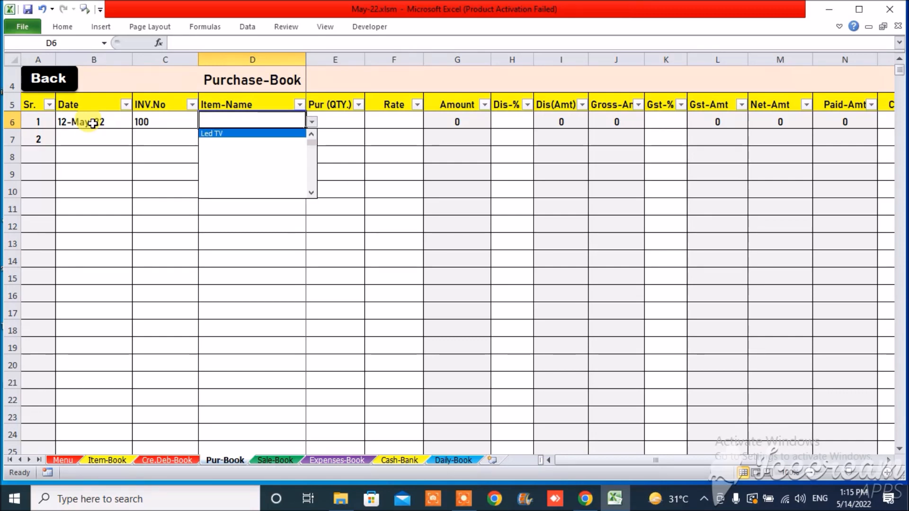
key("Down")
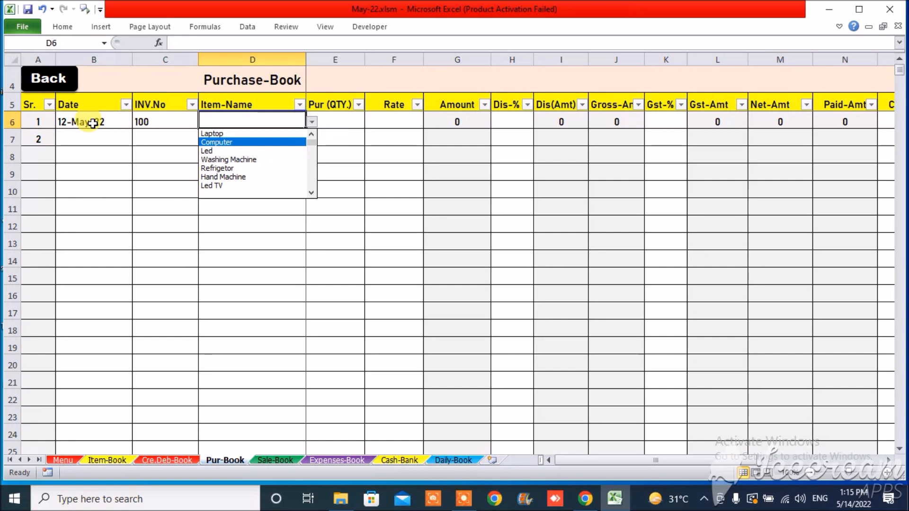
key("Return")
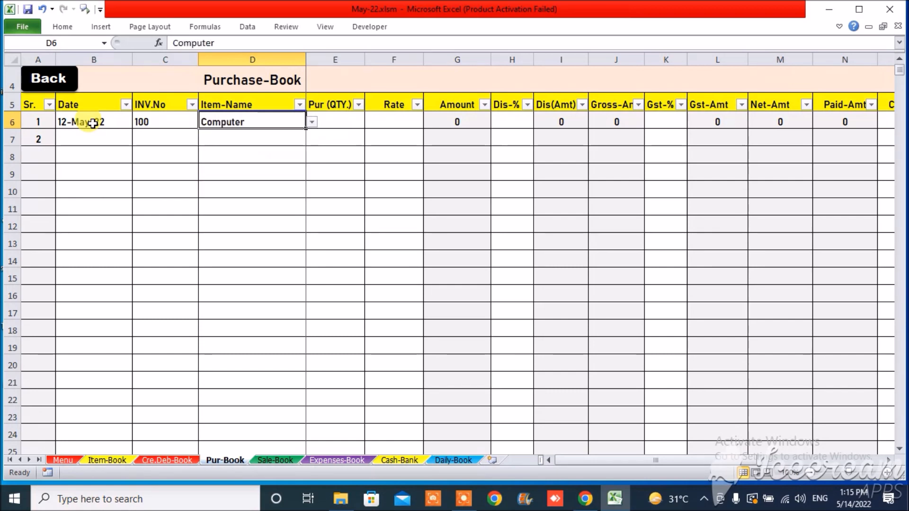
key("Tab")
type("10")
key("Tab")
type("14000")
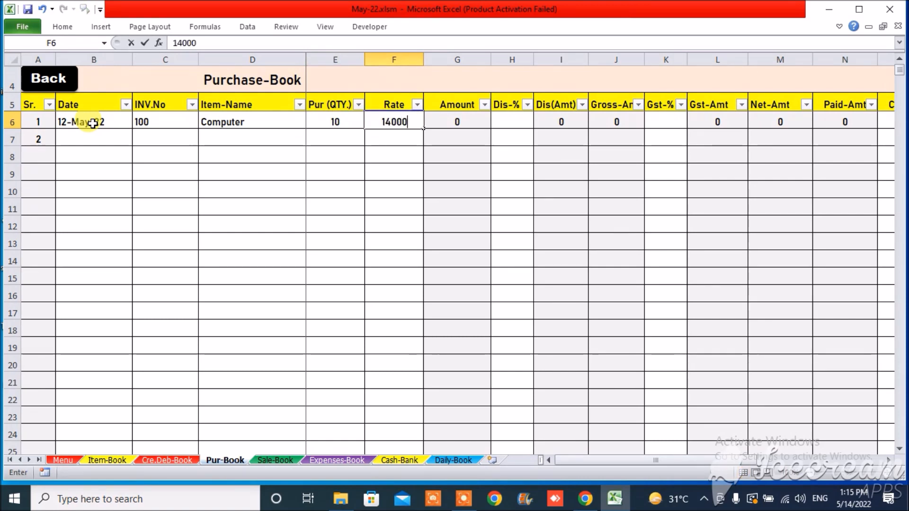
key("Tab")
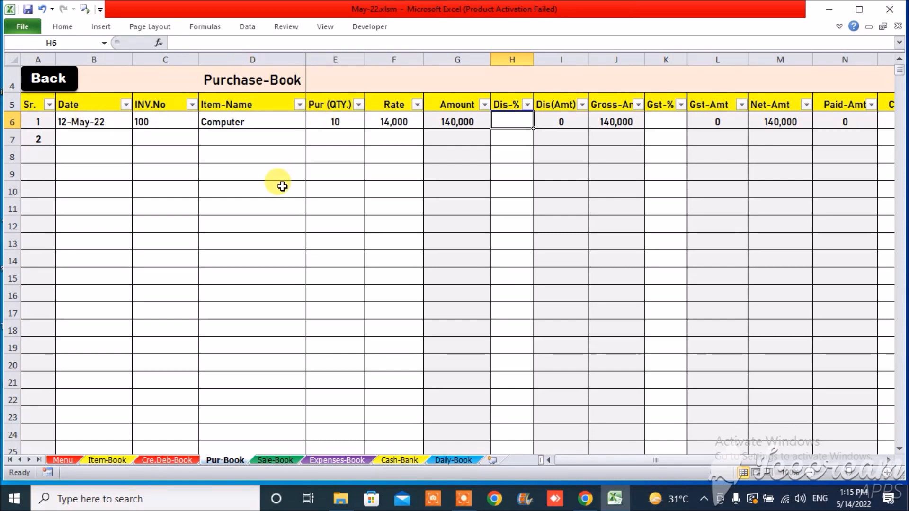
Step: Give the Computer purchase a 10% discount and 18% GST, netting 148,680
type("10")
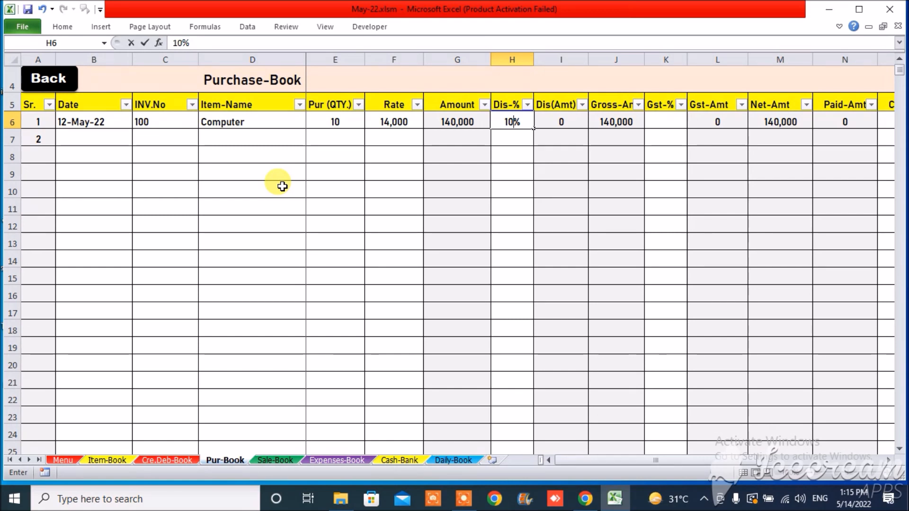
key("Tab")
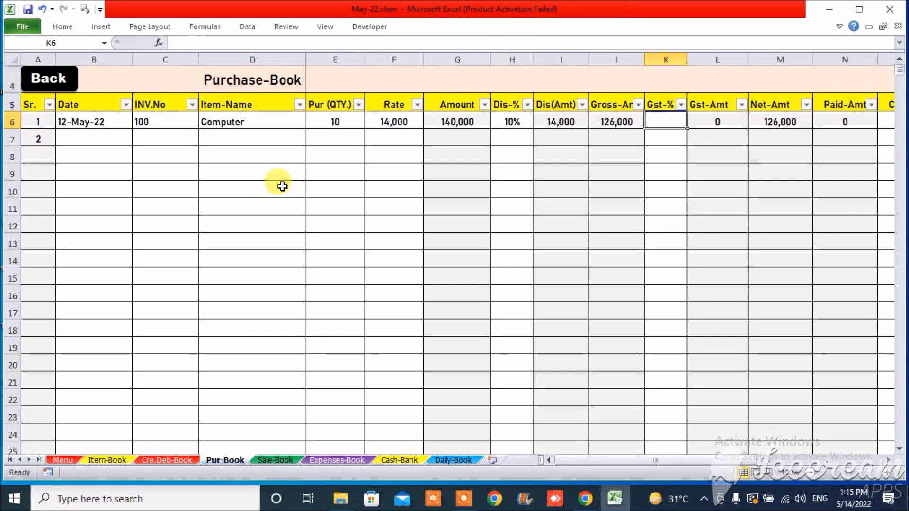
type("18")
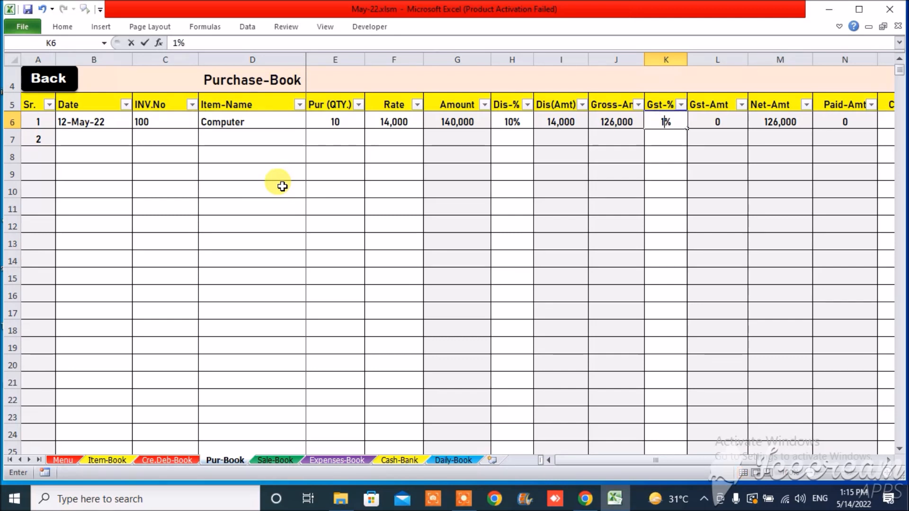
key("Tab")
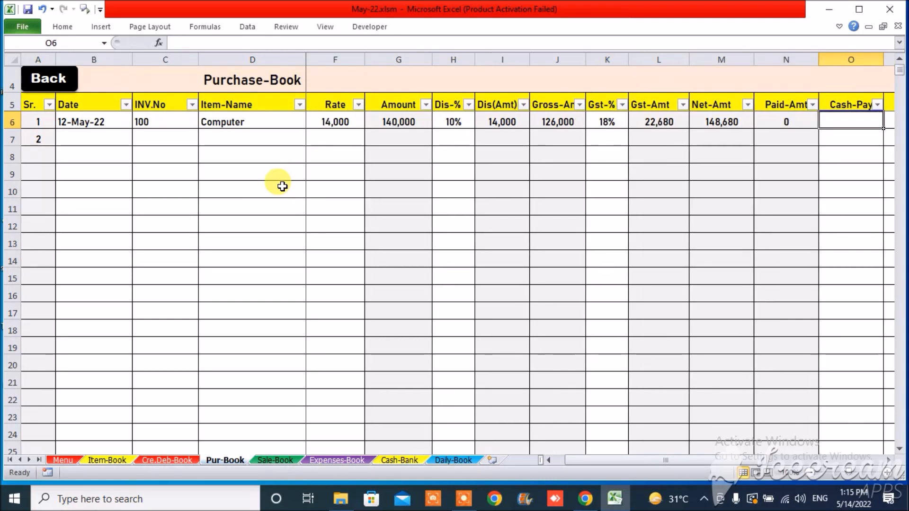
key("Left")
key("Left")
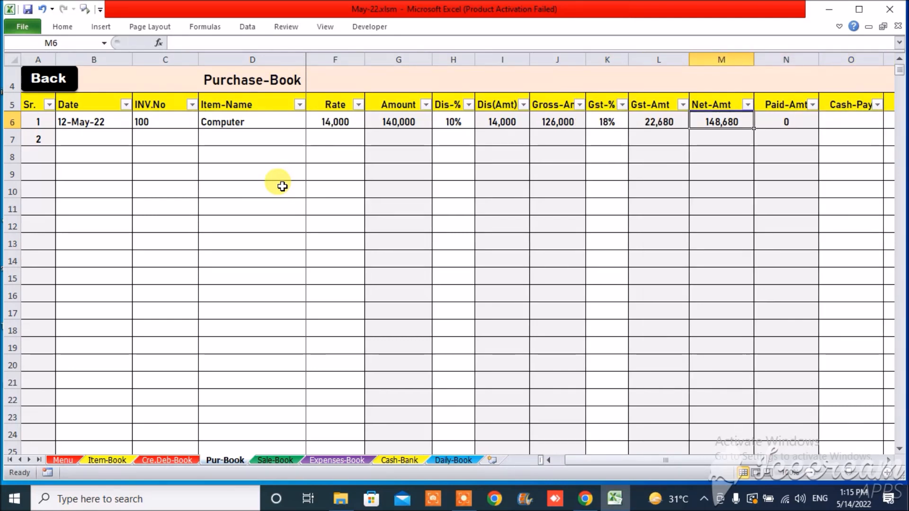
key("Right")
key("Right")
key("Right")
key("Right")
key("Right")
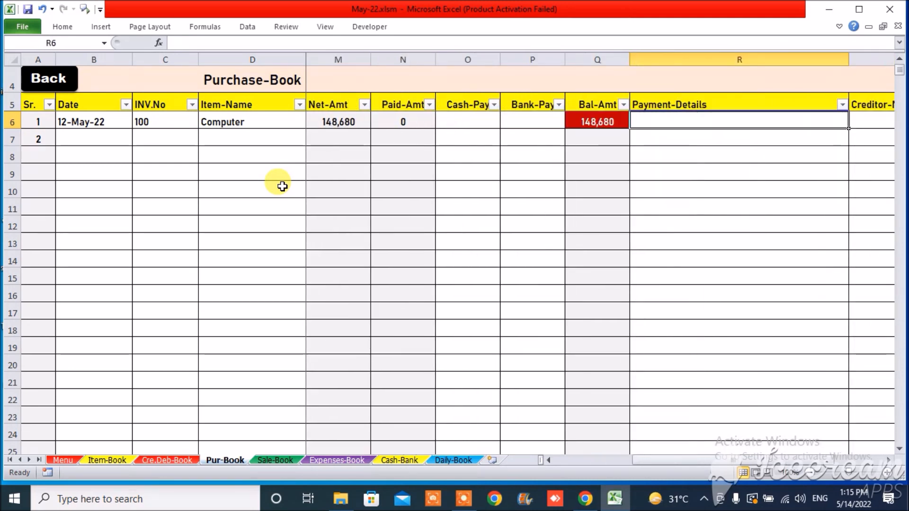
key("Left")
key("Left")
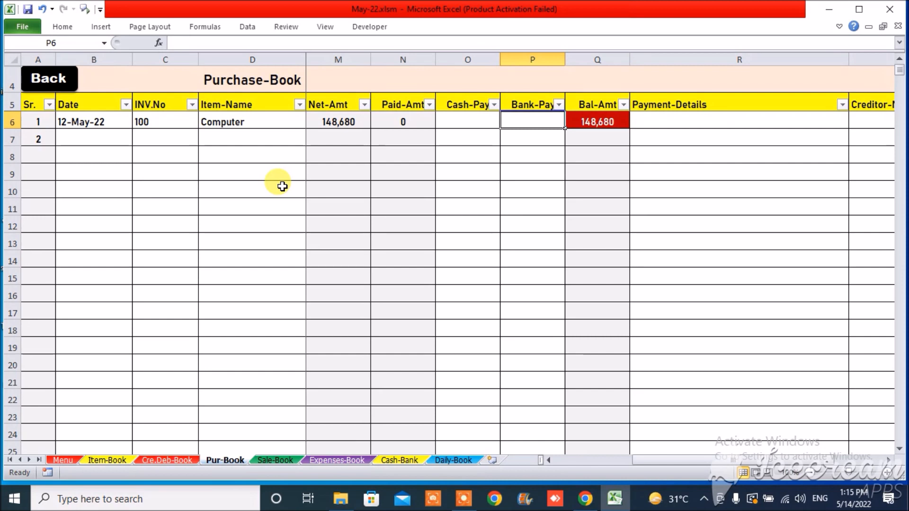
key("Left")
key("Right")
key("Left")
type("148,600")
key("Return")
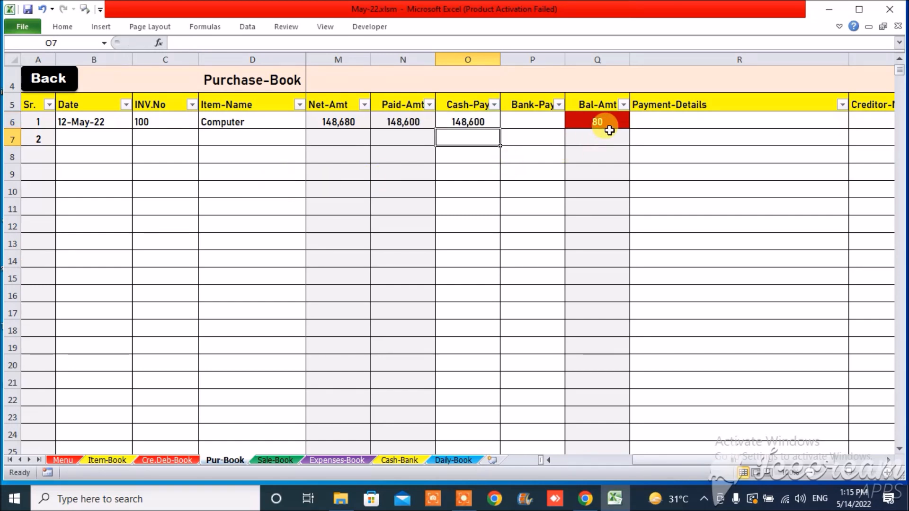
left_click(472, 121)
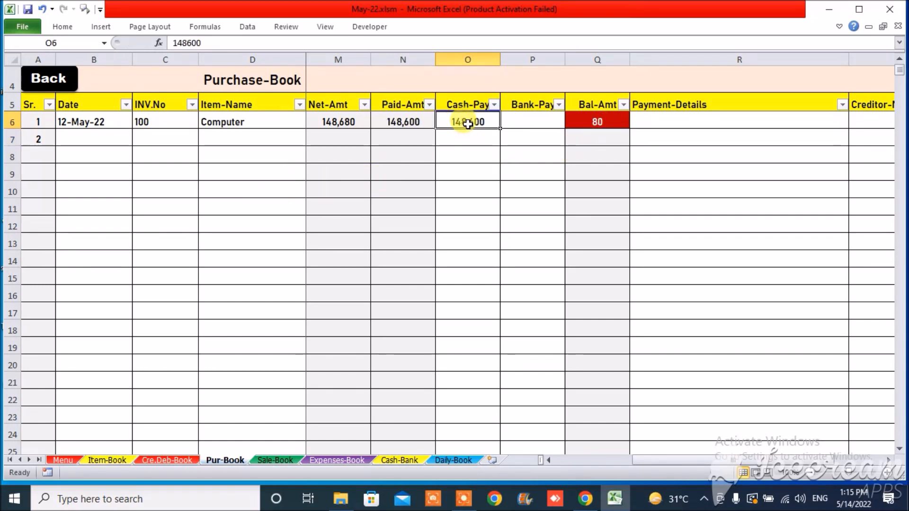
type("148,680")
key("Return")
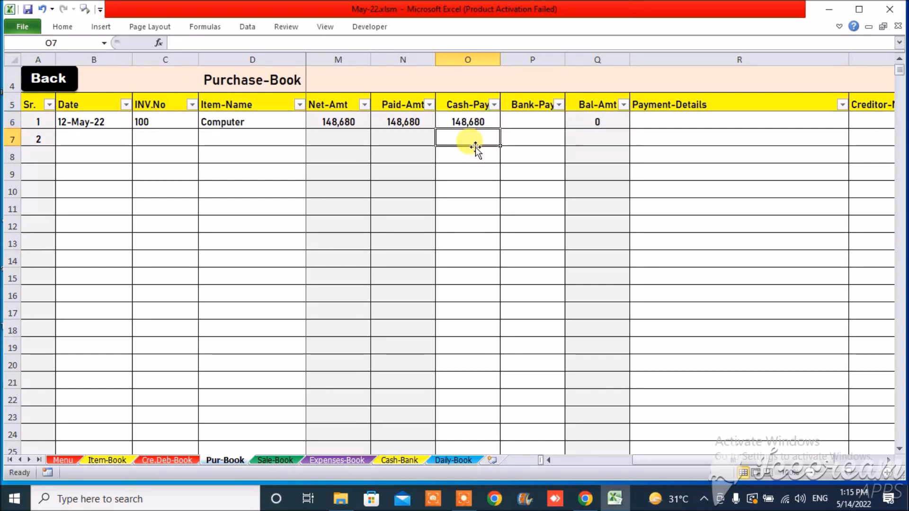
left_click(589, 123)
left_click(480, 123)
key("Delete")
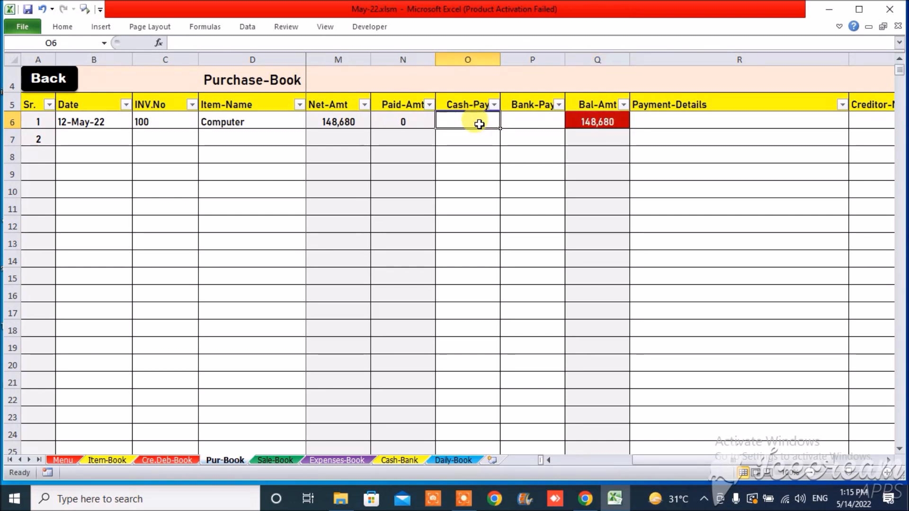
left_click(512, 122)
type("148600")
key("Return")
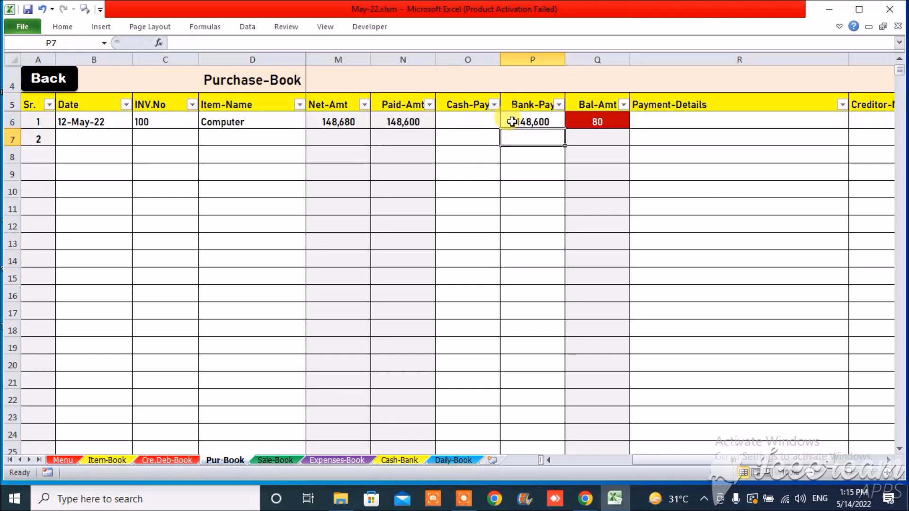
left_click(530, 122)
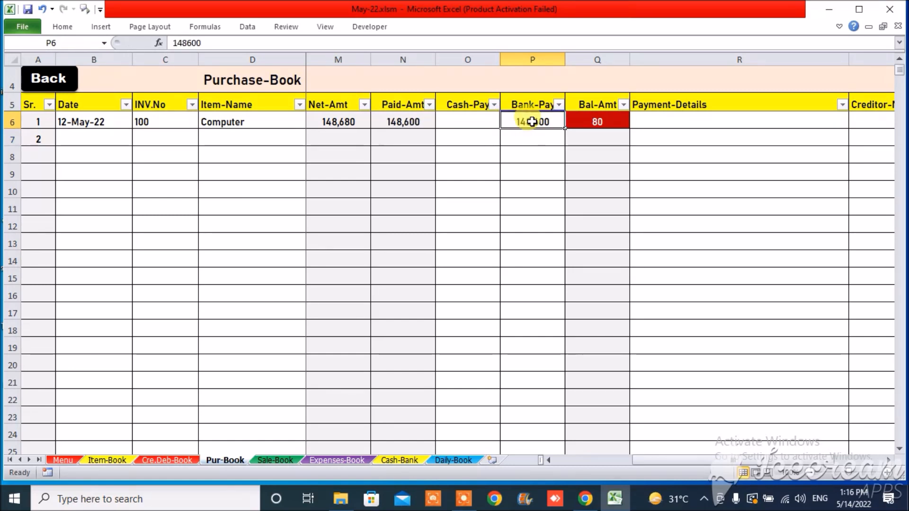
key("Delete")
key("Right")
key("Right")
key("Right")
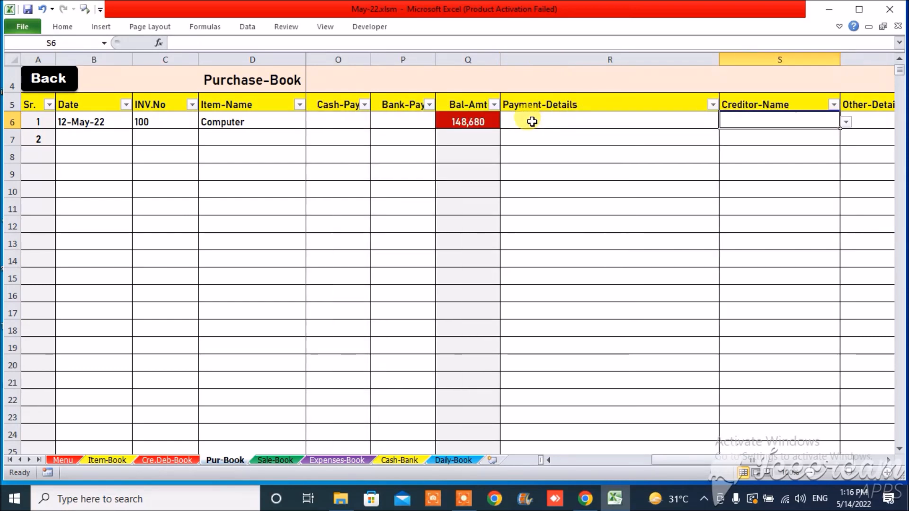
Step: Assign the second creditor to the purchase and view its 148,680 on Cre.Deb-Book
left_click(846, 122)
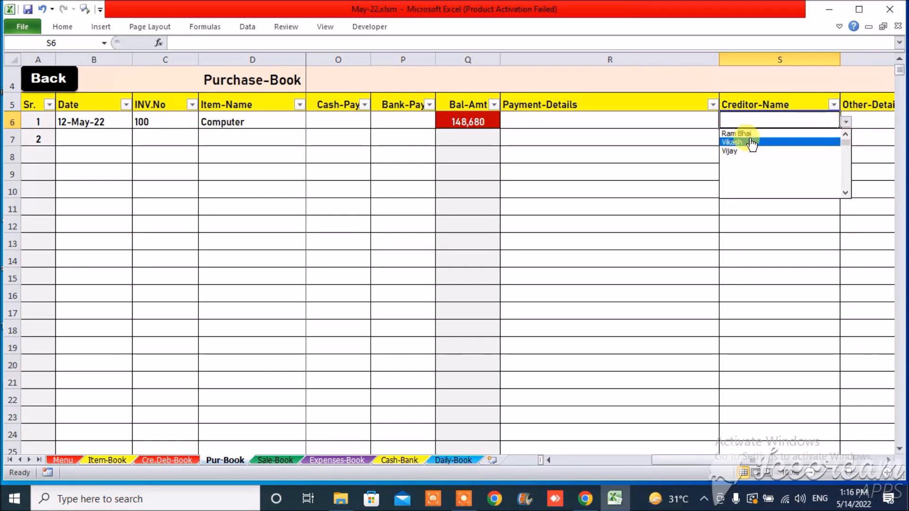
left_click(752, 142)
left_click(168, 461)
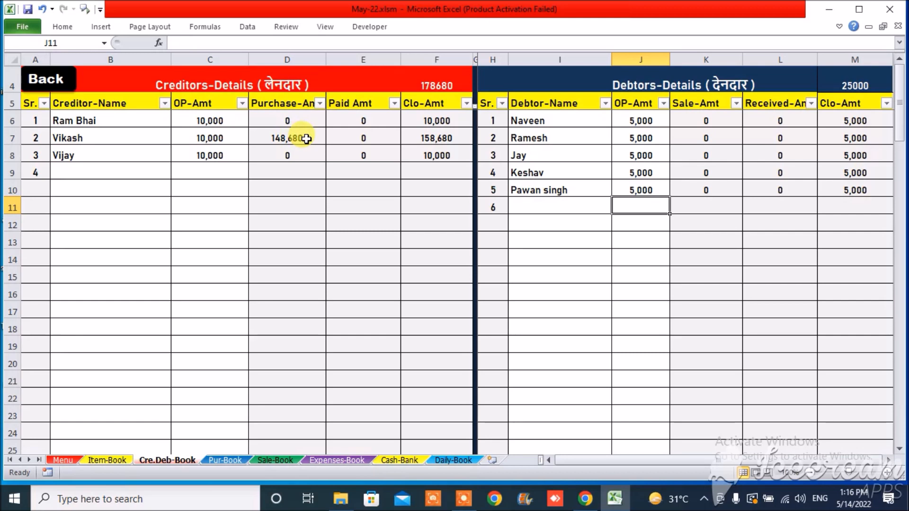
Step: Back on Purchase-Book, review row 6's payment and balance cells, ending at date cell B6
left_click(225, 461)
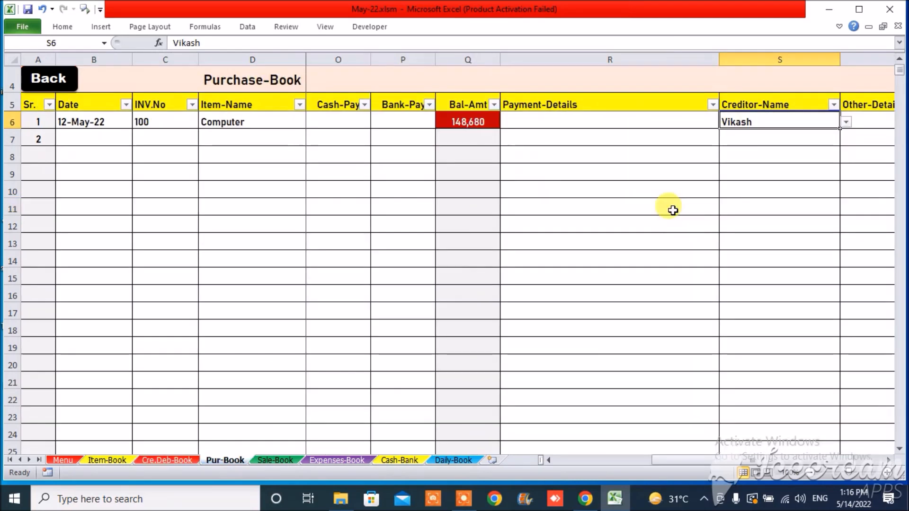
key("Left")
key("Left")
key("Left")
key("Left")
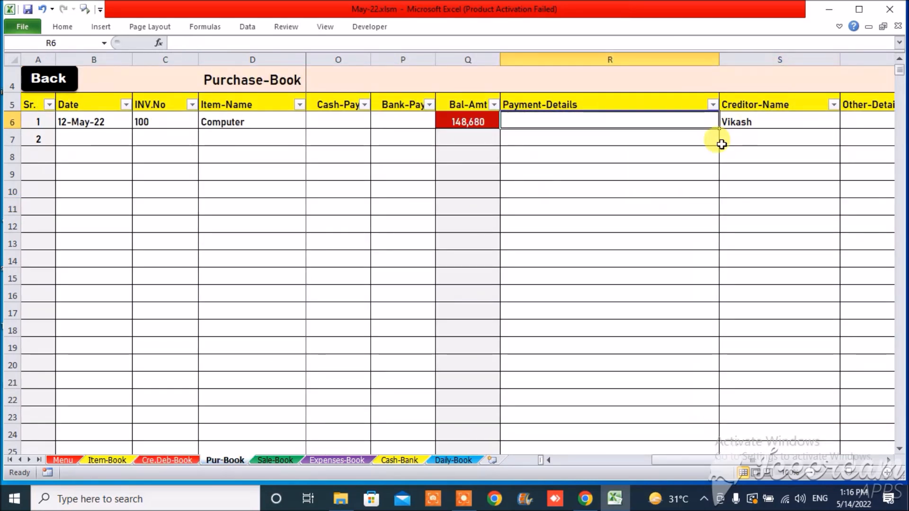
key("Right")
key("Left")
key("Left")
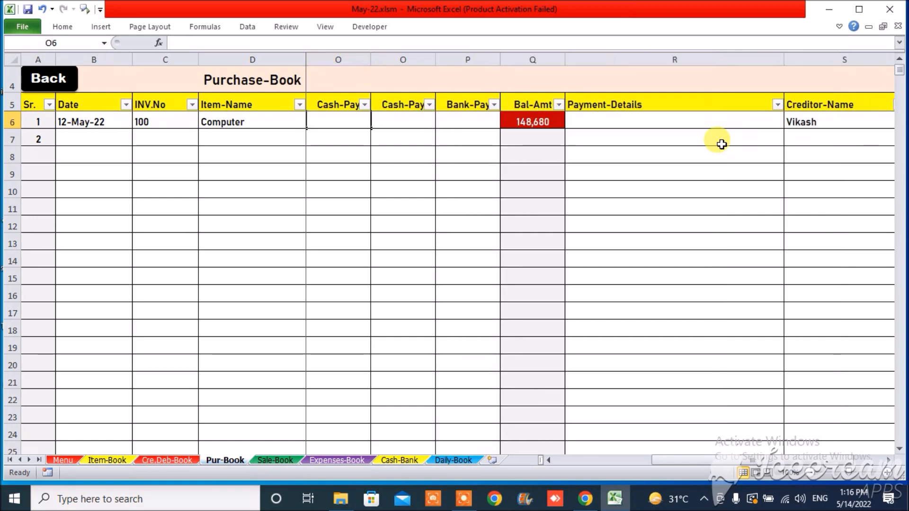
key("Right")
key("Left")
key("Right")
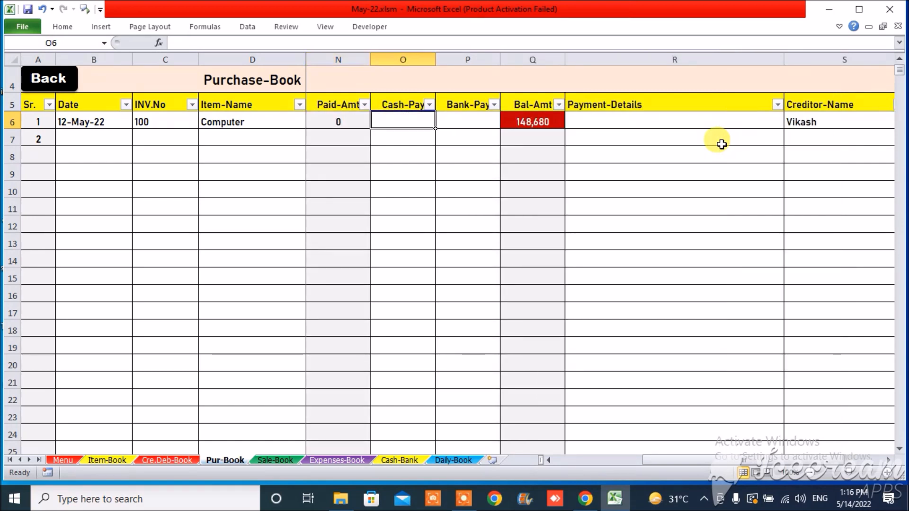
key("Right")
key("Right")
key("Right")
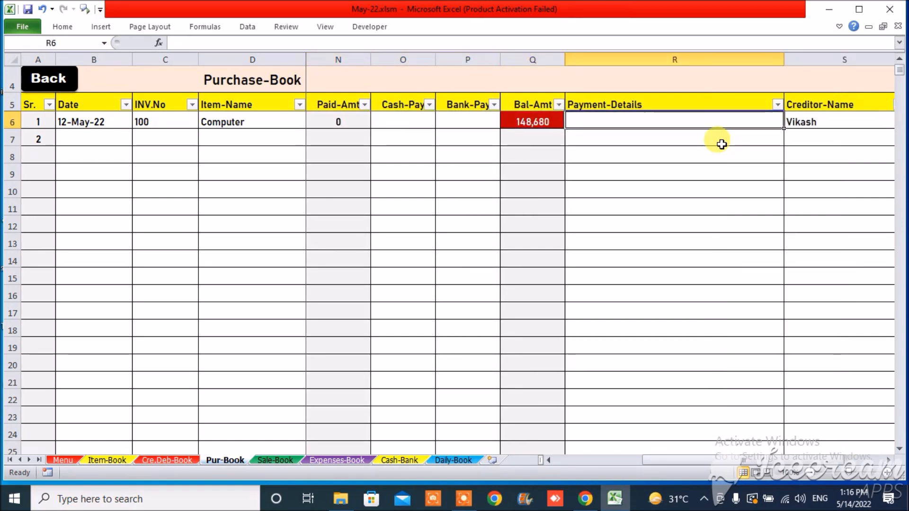
key("Right")
key("Right")
key("Left")
key("Right")
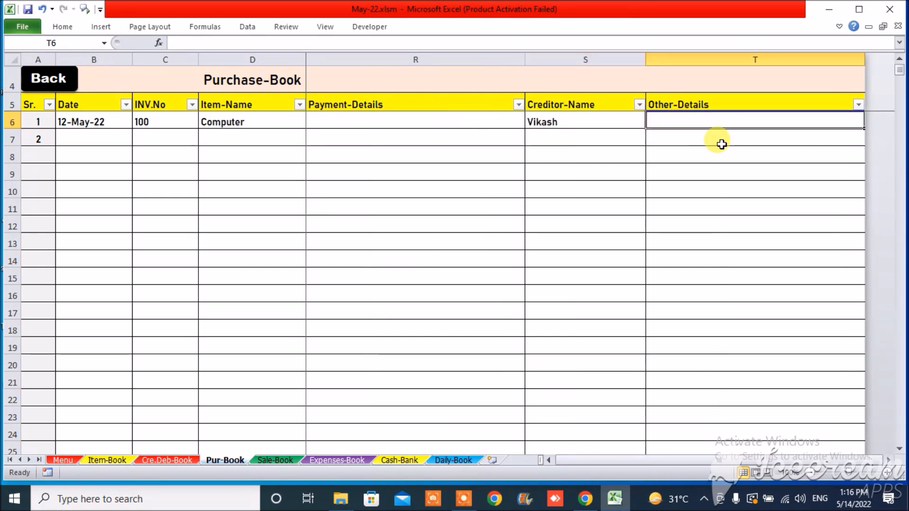
key("Left")
key("Left")
key("Left")
key("Left")
key("Left")
key("Left")
key("Left")
key("Left")
key("Left")
key("Left")
key("Left")
key("Left")
key("Left")
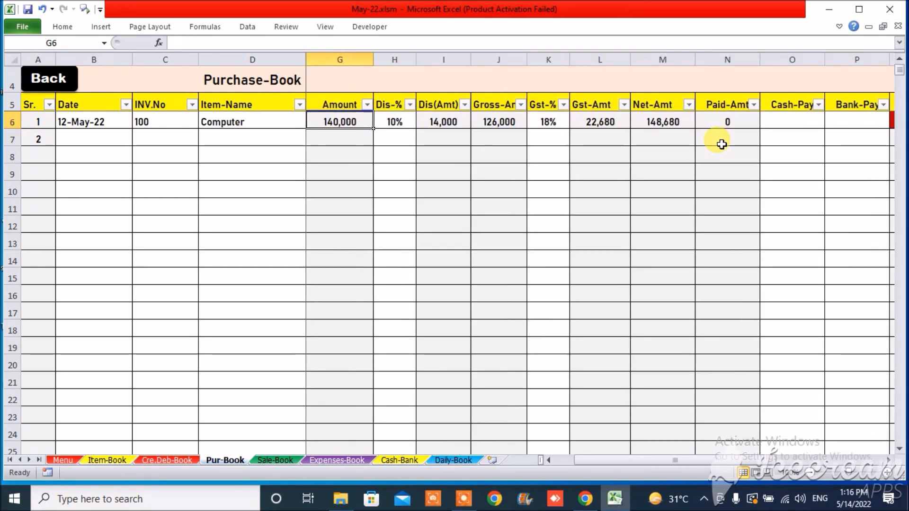
key("Left")
key("Left")
key("Left")
key("Left")
key("Left")
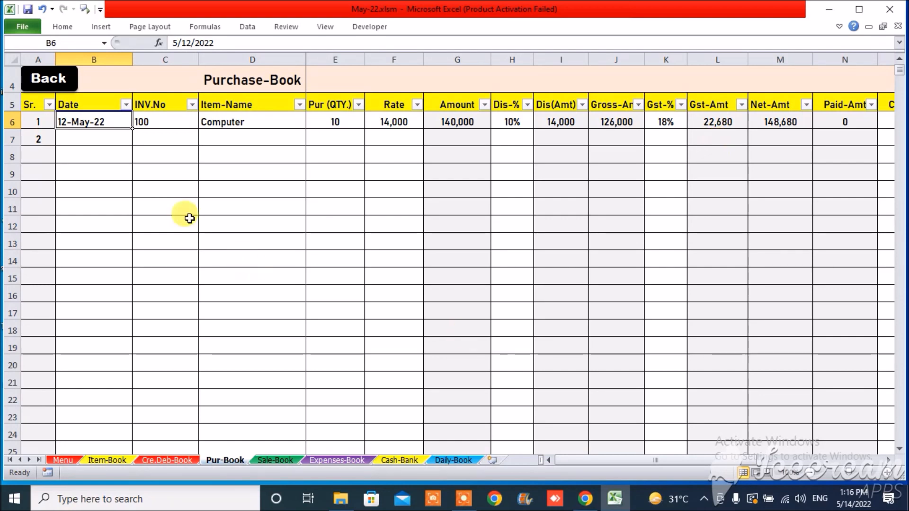
Step: Go to the Sale-Book sheet and enter date 12-May and invoice 101 in row 6
left_click(44, 78)
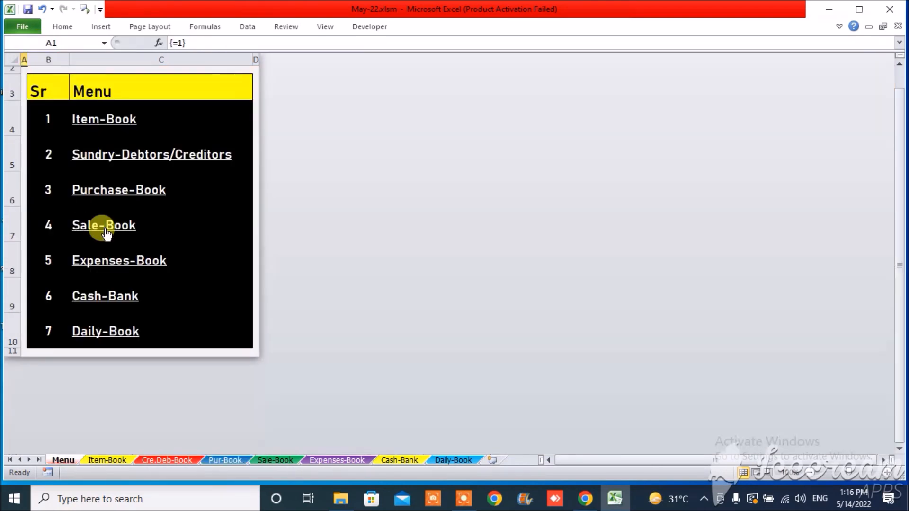
left_click(105, 228)
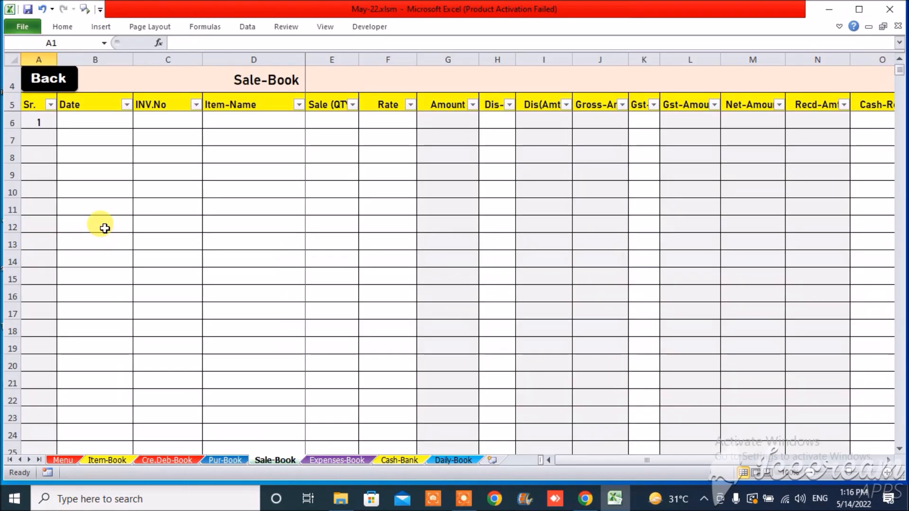
left_click(121, 125)
type("12")
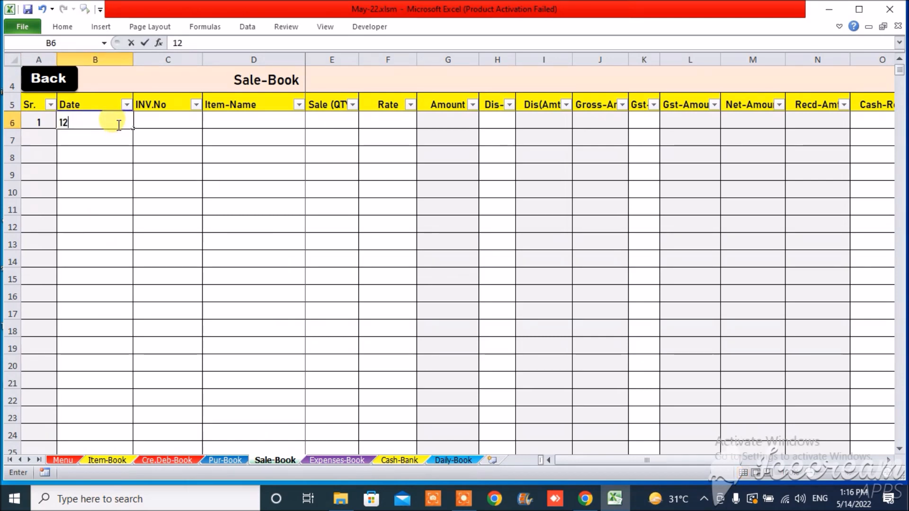
type("-may")
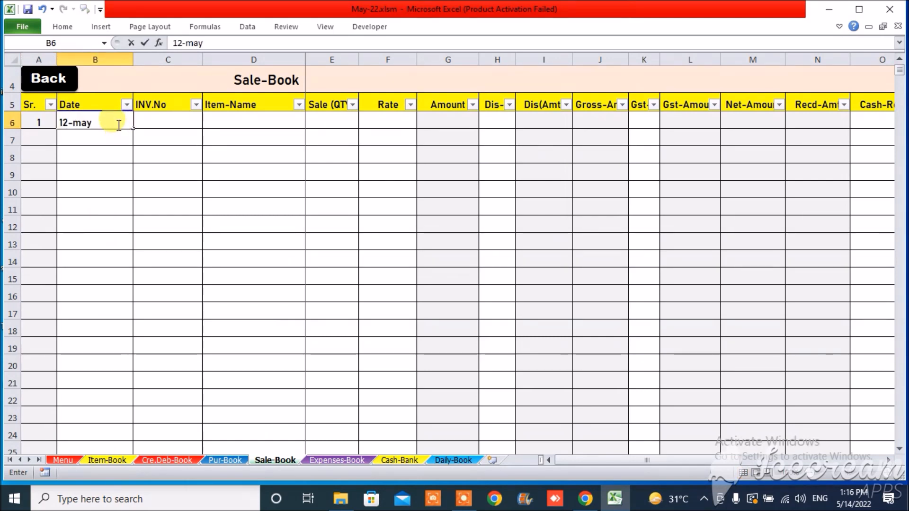
key("Tab")
type("101")
key("Tab")
Step: Pick Computer as the item, with quantity 5, rate 17,000, 10% discount and 18% GST
key("alt+Down")
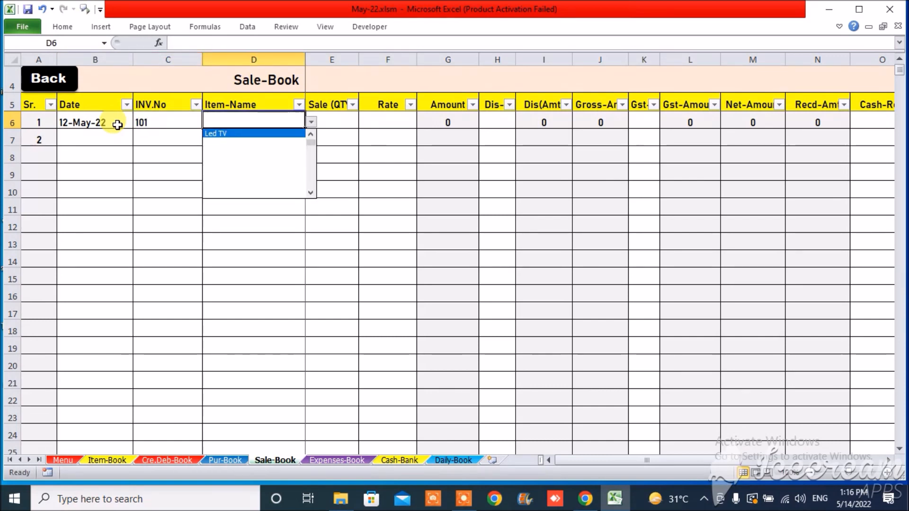
key("Down")
key("Down")
key("Up")
key("Return")
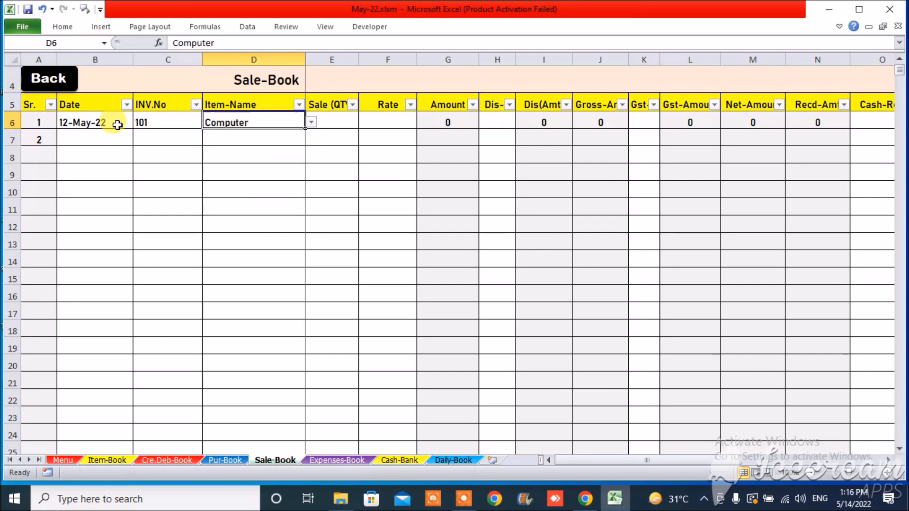
key("Tab")
type("5")
key("Tab")
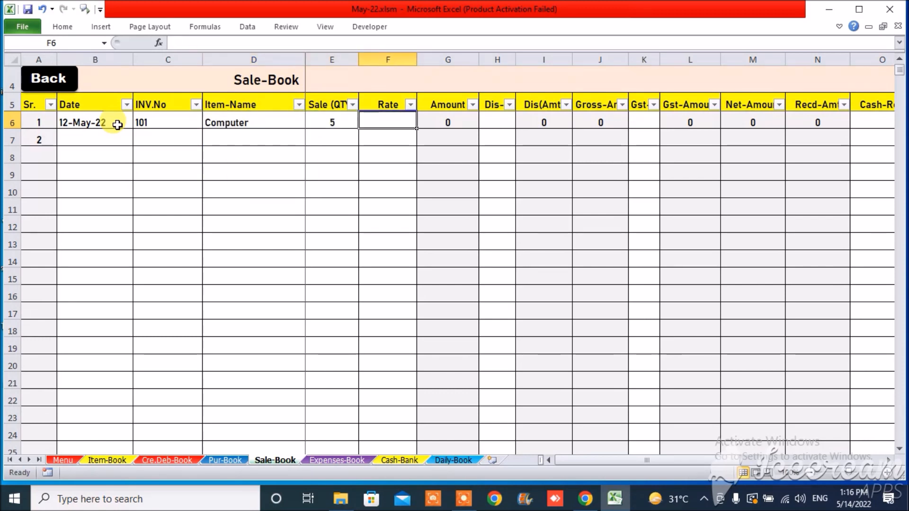
type("170000")
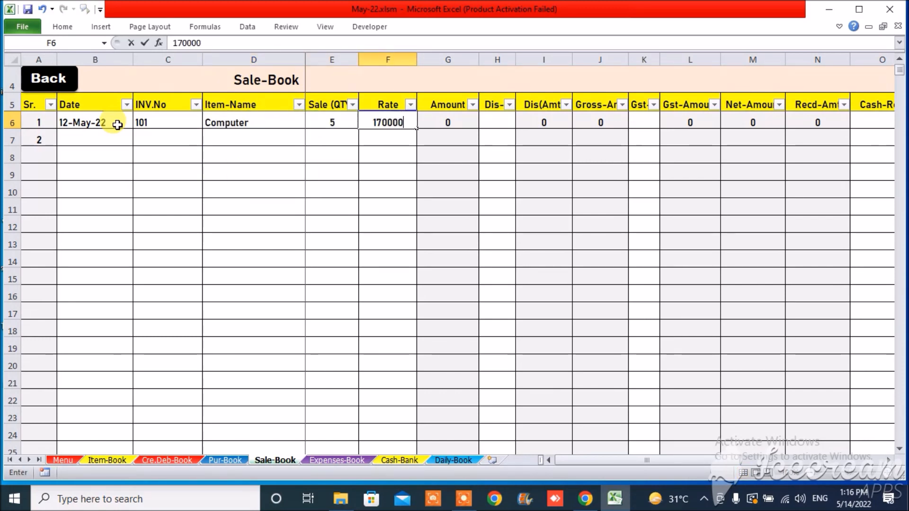
key("Tab")
type("10")
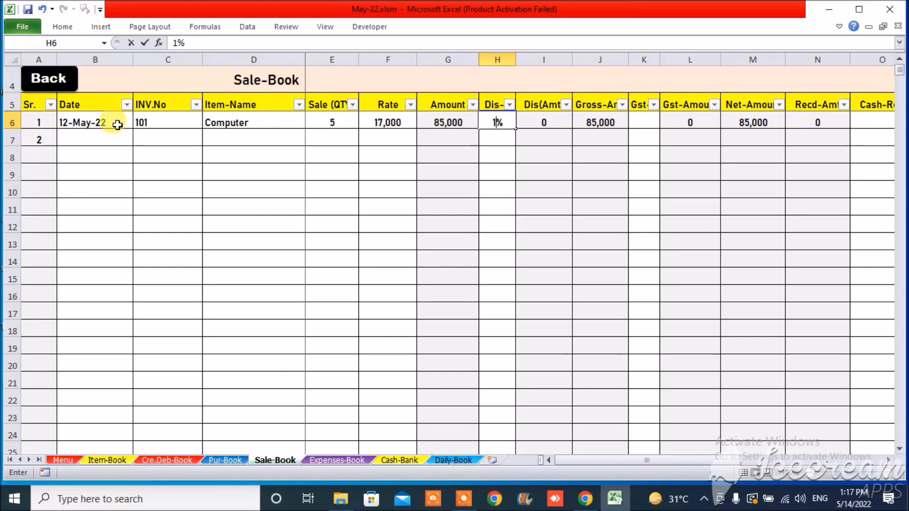
key("Tab")
type("18")
key("Tab")
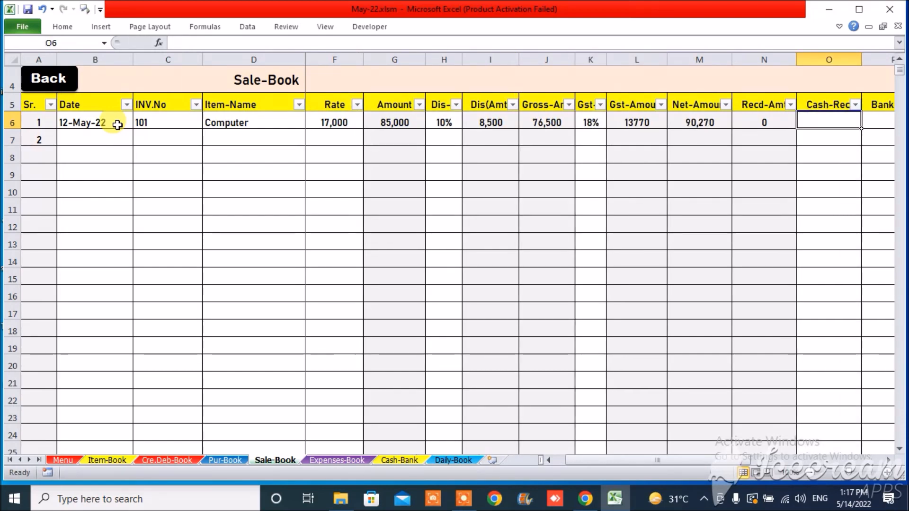
Step: Enter 90,270 as cash received and check the row's balance amount
key("Right")
key("Left")
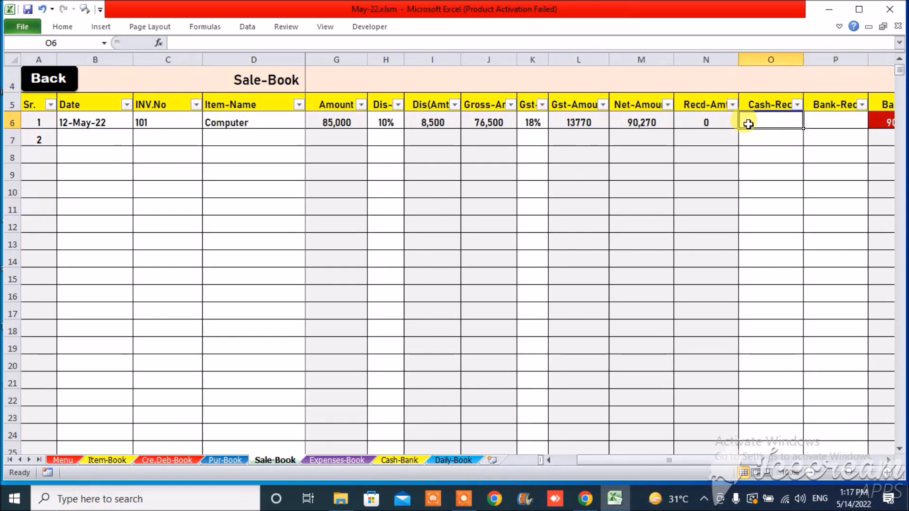
type("90")
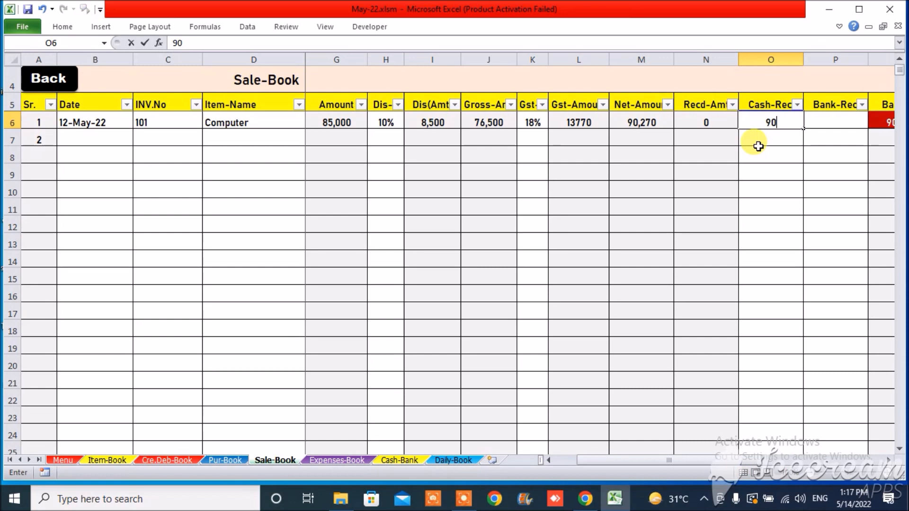
type(",270")
key("Return")
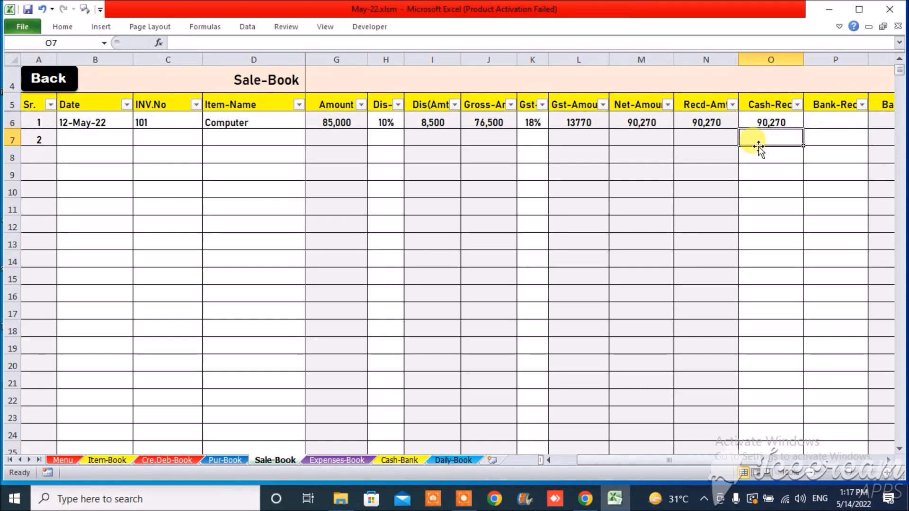
key("Up")
key("Right")
key("Right")
key("Left")
key("Left")
Step: Clear the cash received, charge the sale to the second debtor, and check Cre.Deb-Book balances
key("Delete")
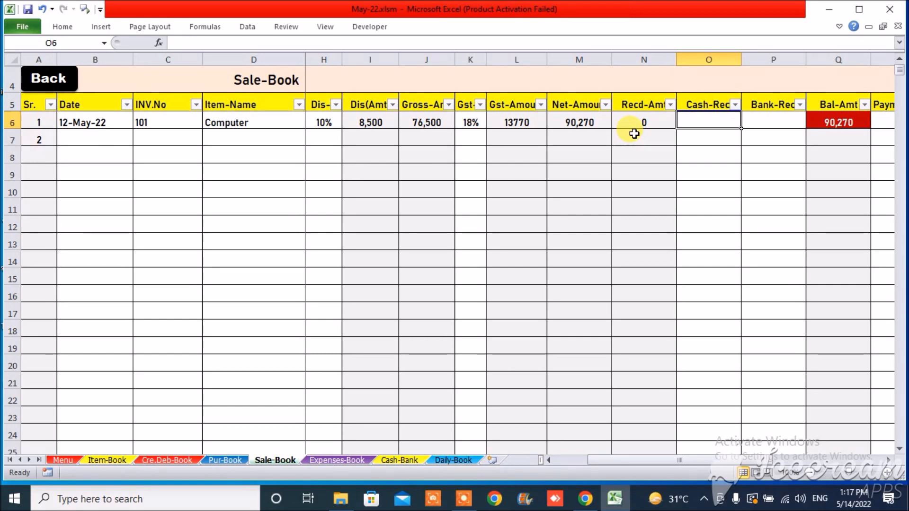
key("Right")
key("Right")
key("Right")
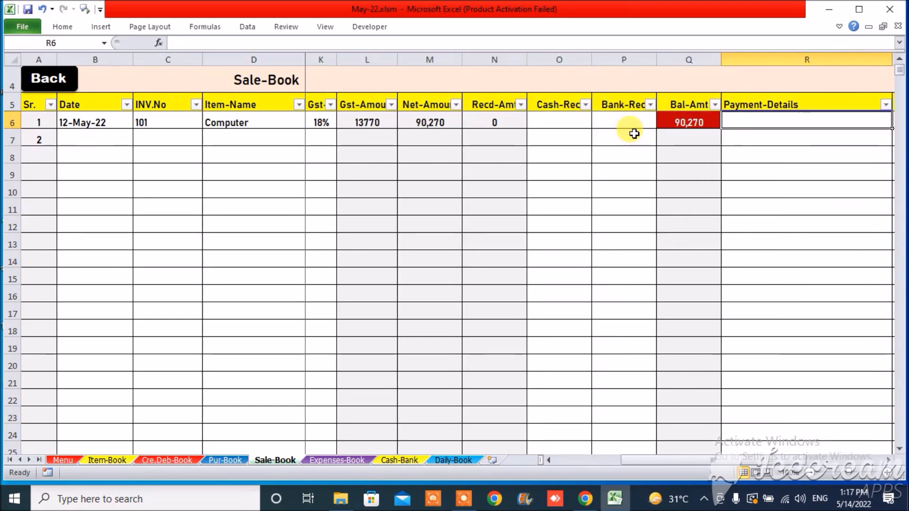
key("Right")
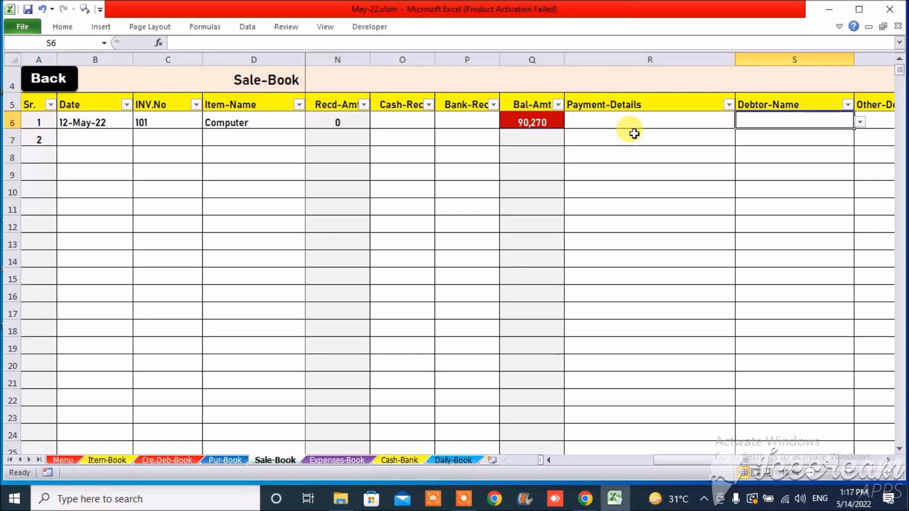
key("alt+Down")
key("Down")
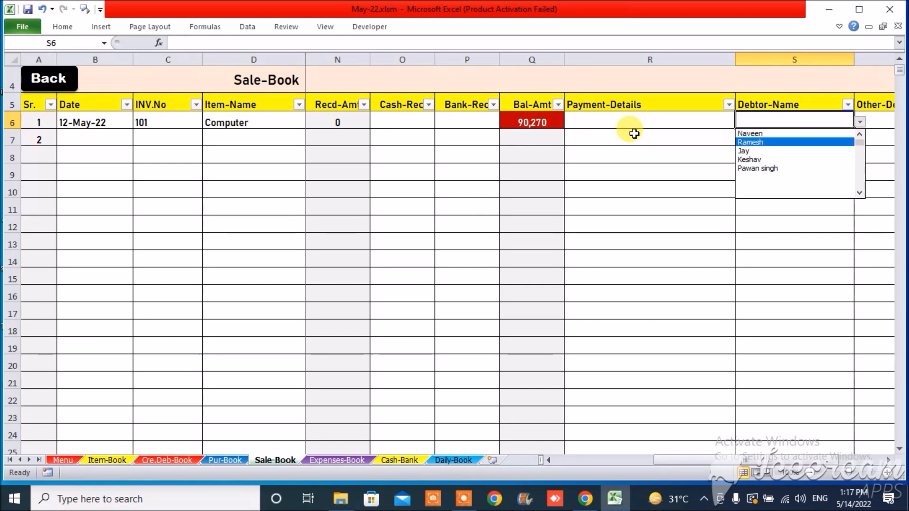
key("Return")
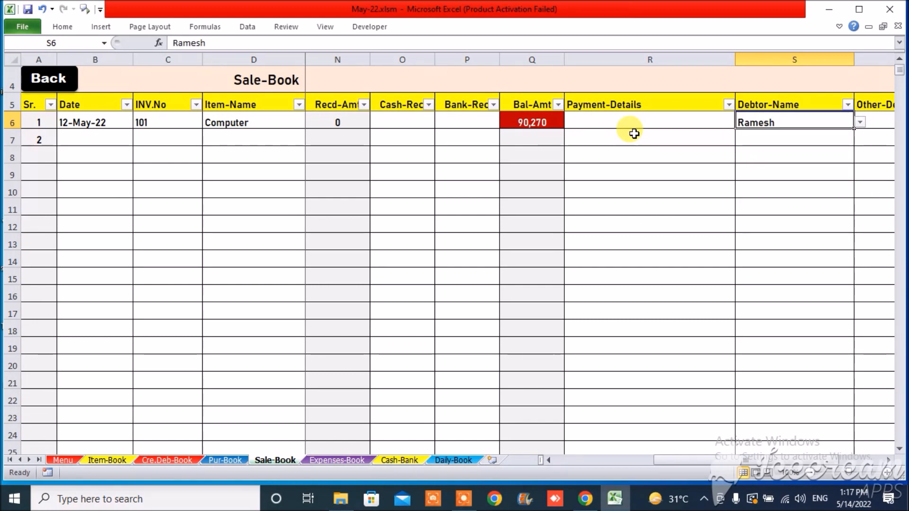
left_click(177, 461)
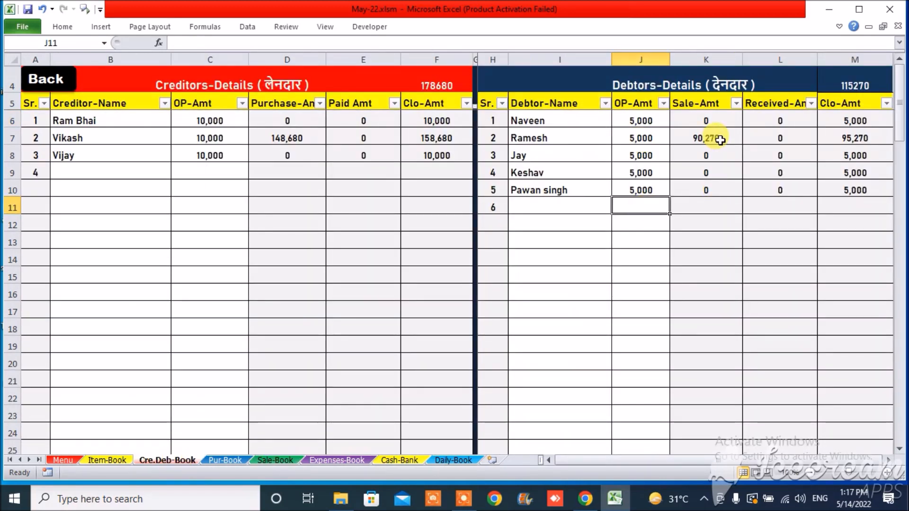
left_click(263, 458)
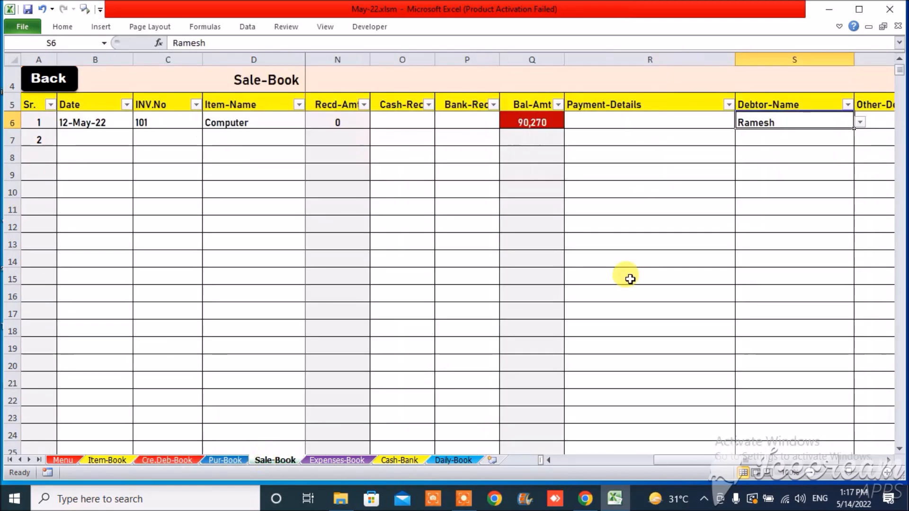
Step: Remove the debtor name from the sale's Debtor-Name cell S6
key("Left")
key("Right")
key("Right")
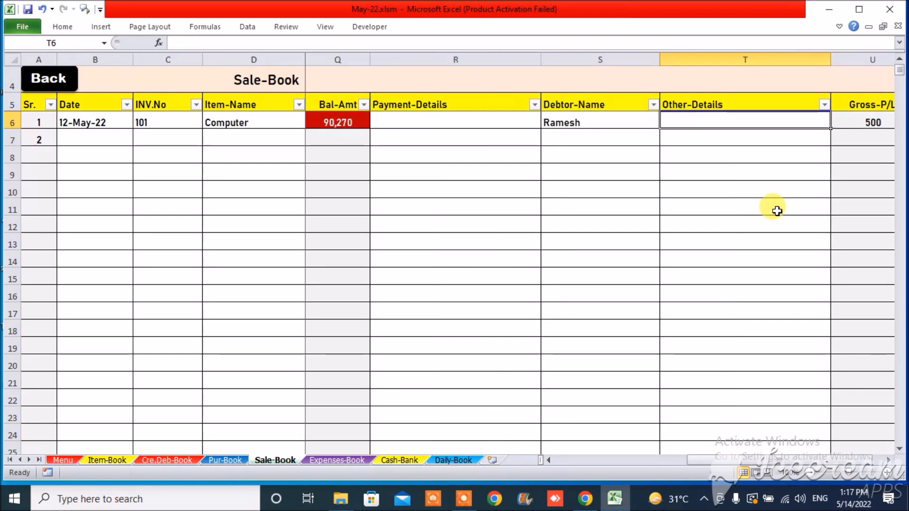
key("Left")
key("Left")
key("Left")
key("Left")
key("Left")
key("Left")
key("Right")
key("Left")
key("Left")
key("Right")
key("Right")
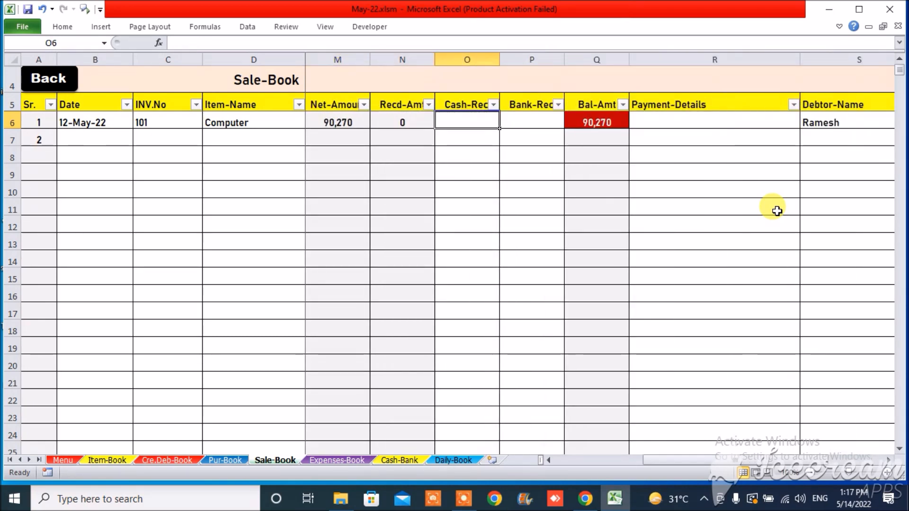
key("Right")
key("Right")
key("Right")
key("Right")
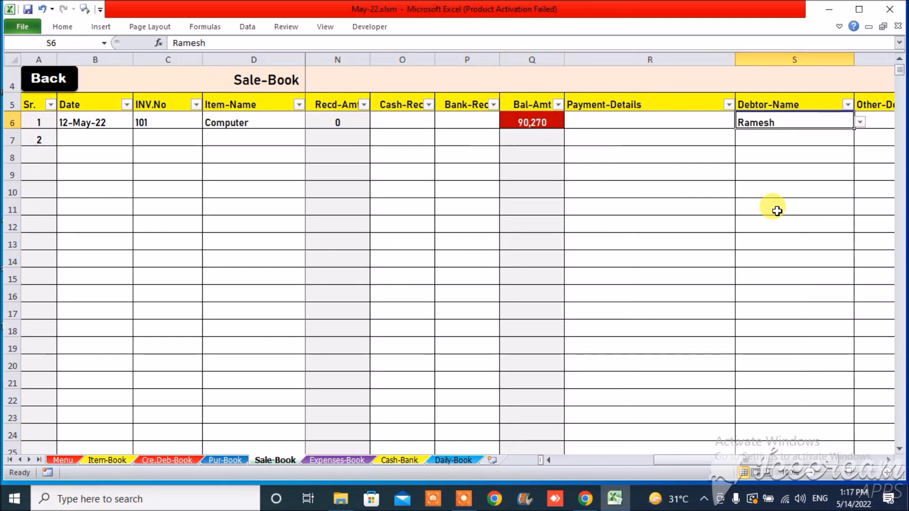
key("Delete")
Step: Enter 90,270 as cash received in O6
key("Left")
key("Left")
key("Left")
key("Left")
key("Left")
key("Right")
key("Right")
key("Left")
key("Left")
key("Left")
key("Right")
key("Right")
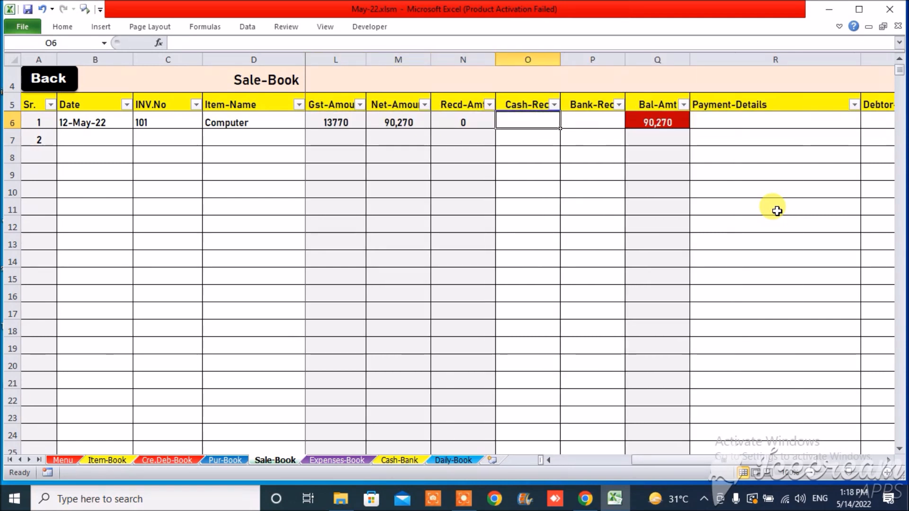
type("90,270")
key("Return")
Step: Record the customer's name in the Other-Details cell T6
key("Up")
key("Right")
key("Right")
key("Right")
key("Right")
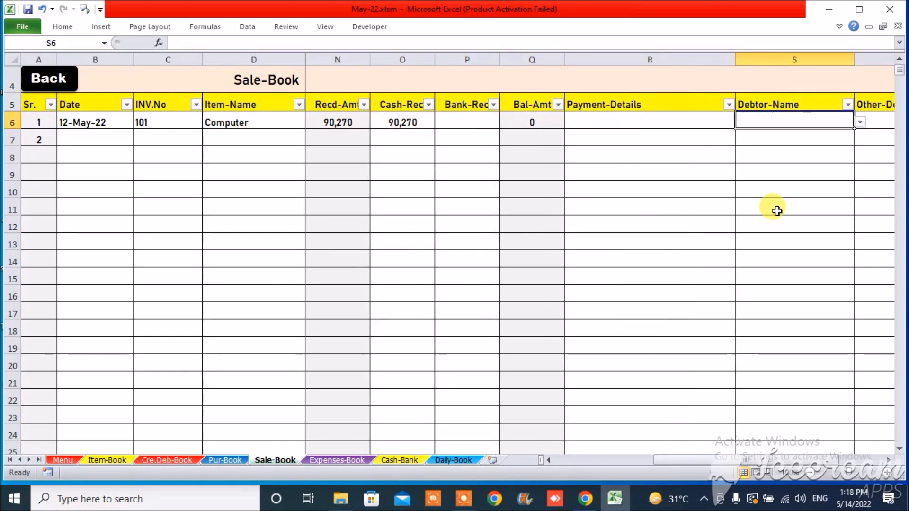
key("Right")
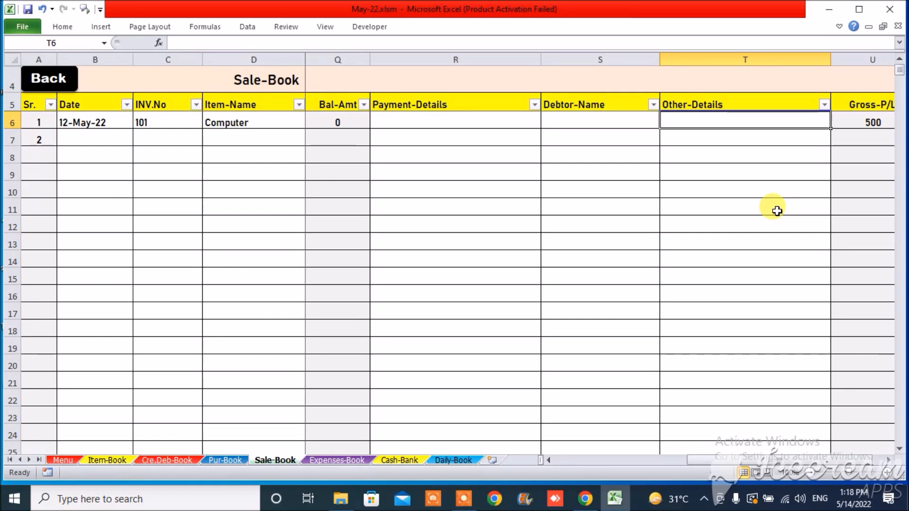
type("Abhi Sharma")
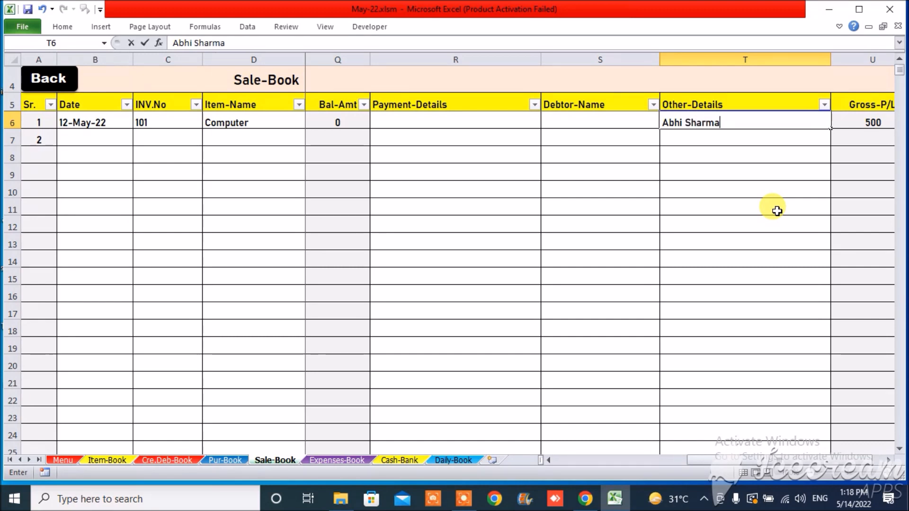
key("Return")
key("Up")
key("Left")
key("Left")
key("Right")
key("Right")
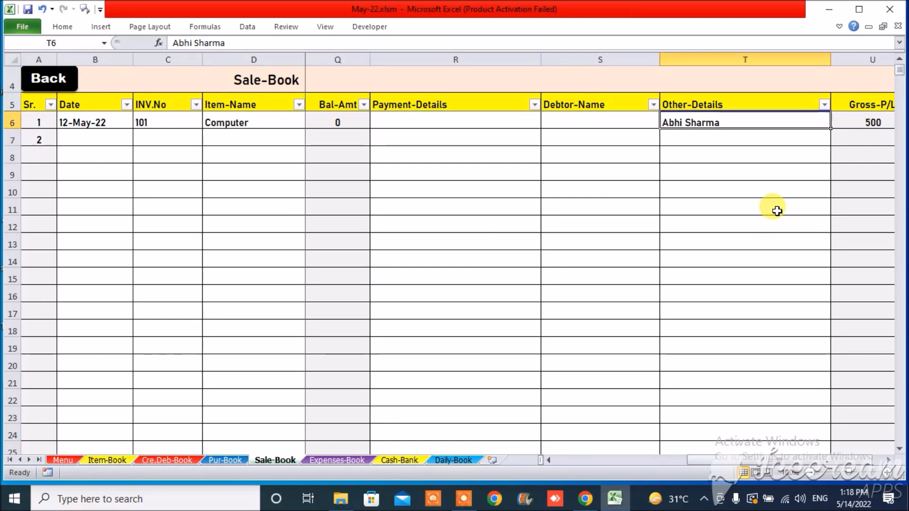
Step: On the Expenses-Book sheet, enter date 12-May with expense type Maintinance
left_click(57, 84)
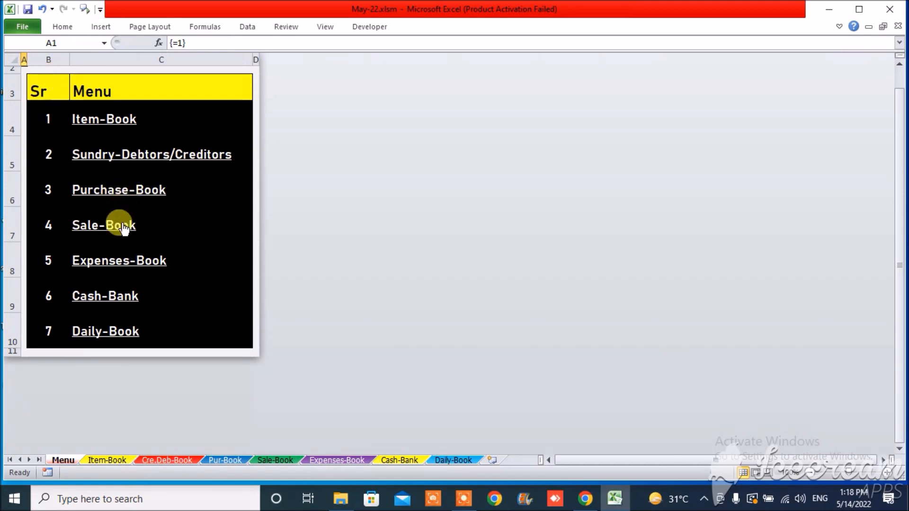
left_click(142, 266)
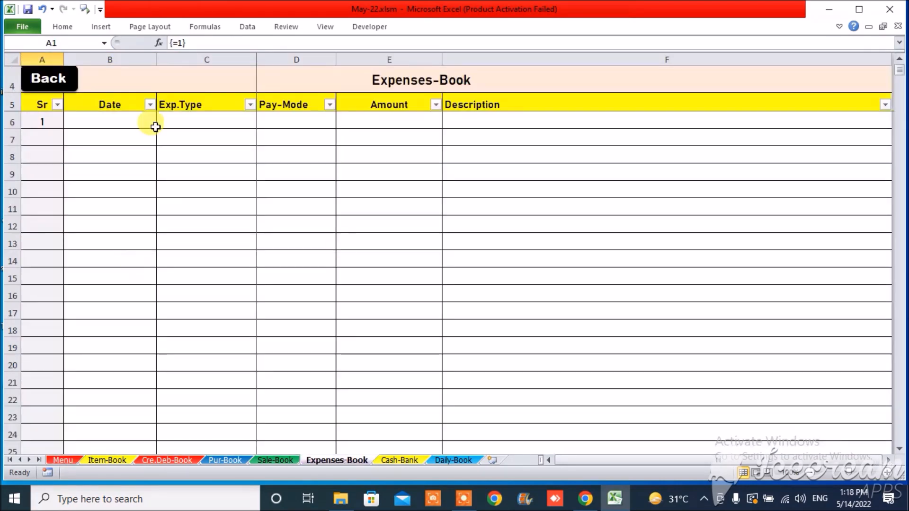
left_click(126, 122)
type("12-may")
key("Tab")
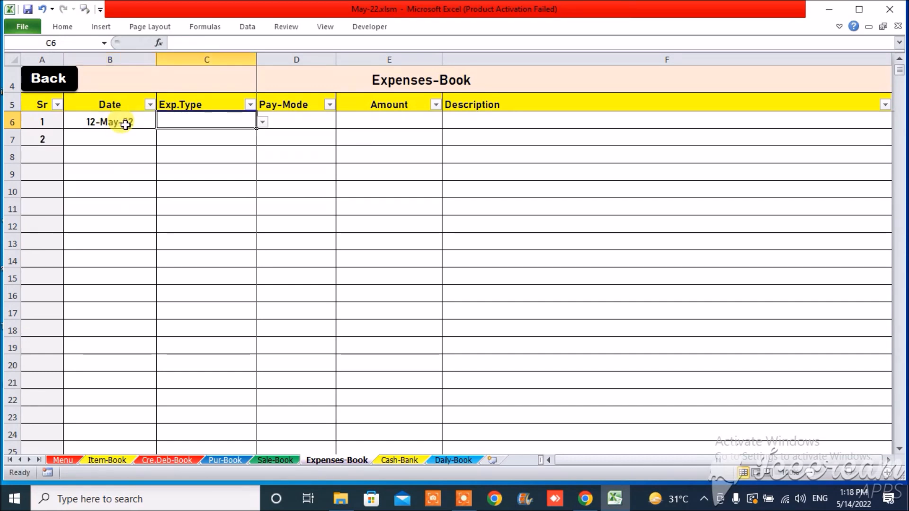
key("alt+Down")
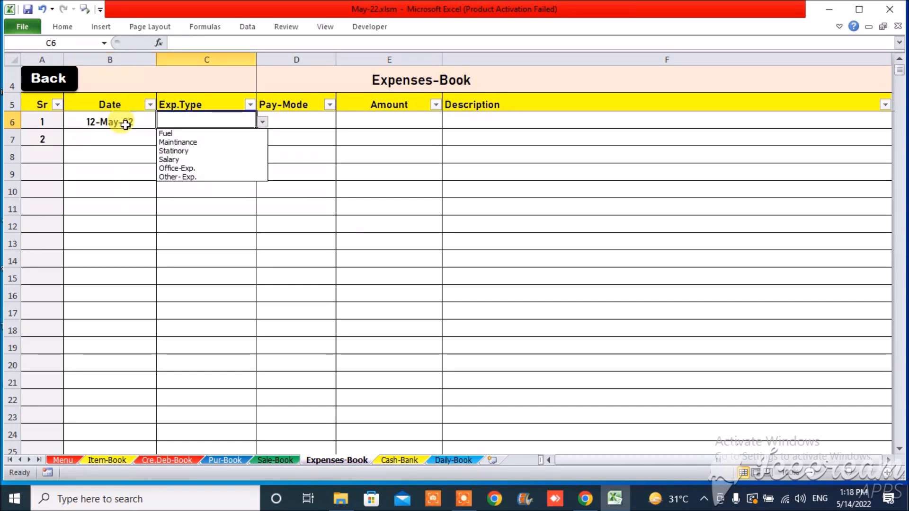
key("Down")
key("Down")
key("Down")
key("Down")
key("Down")
key("Down")
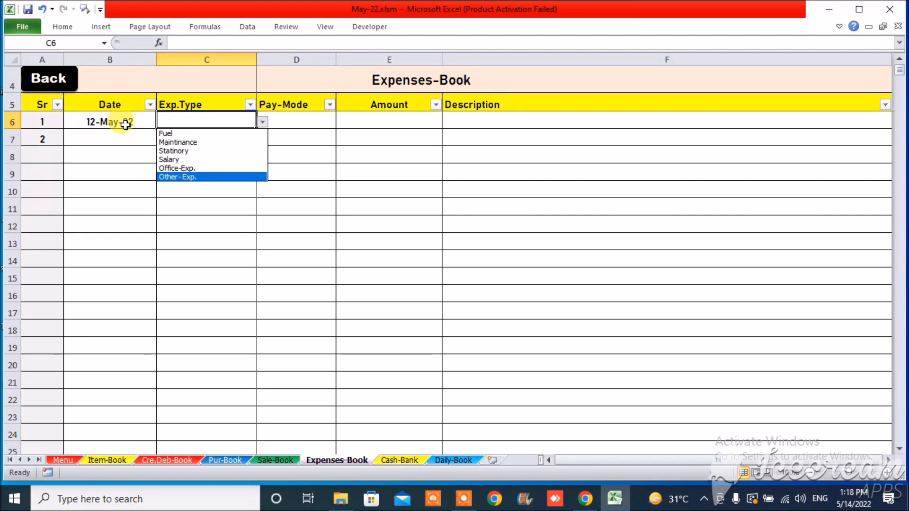
key("Up")
key("Up")
key("Up")
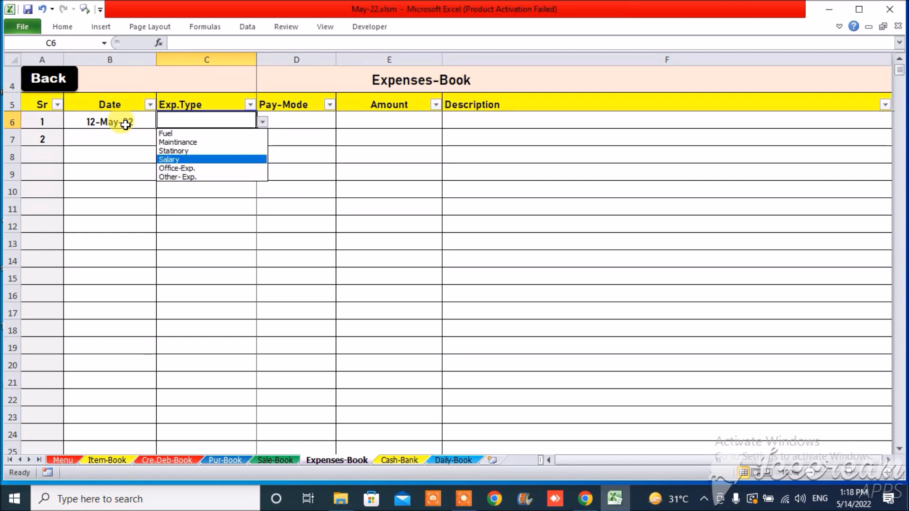
key("Up")
key("Up")
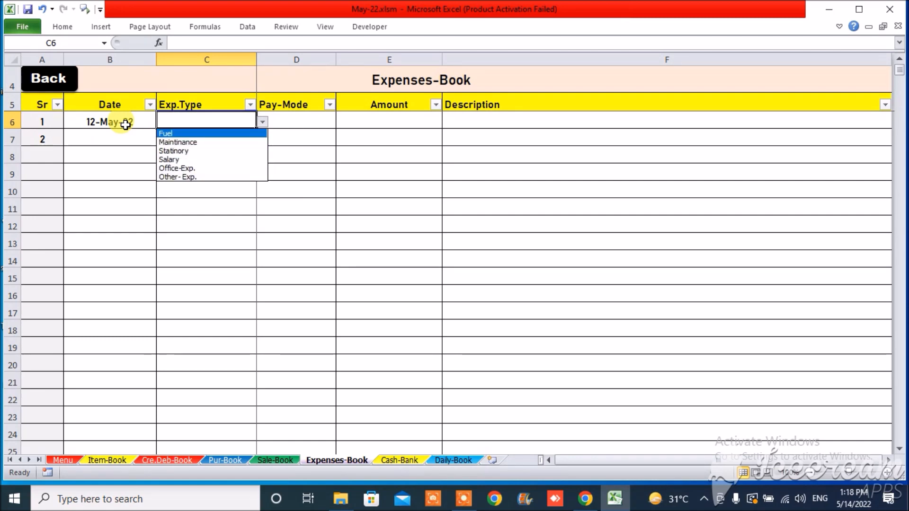
key("Down")
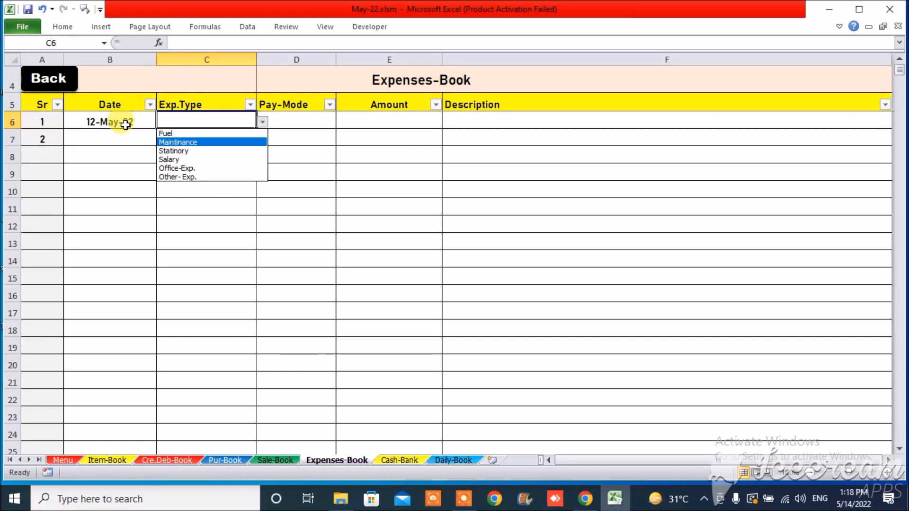
key("Return")
Step: Set the pay mode to Cash and the amount to 5,000, then return to the menu
key("Right")
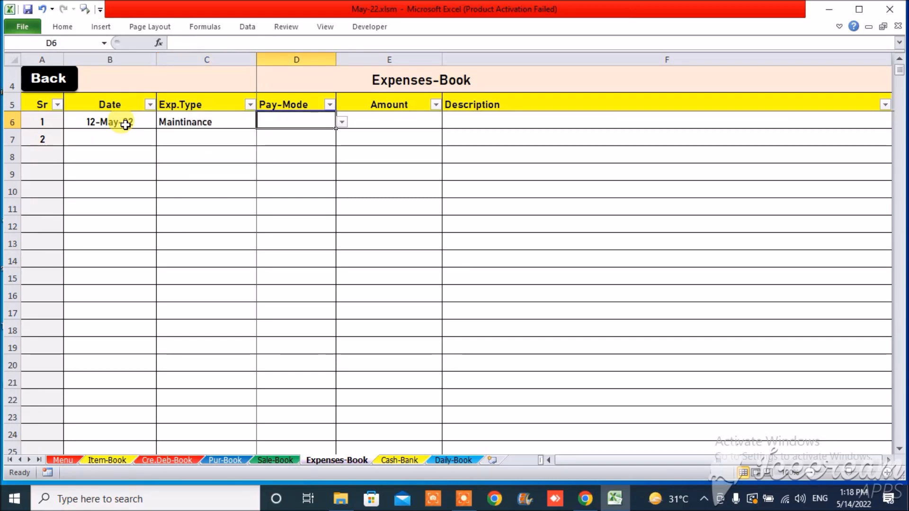
key("alt+Down")
key("Down")
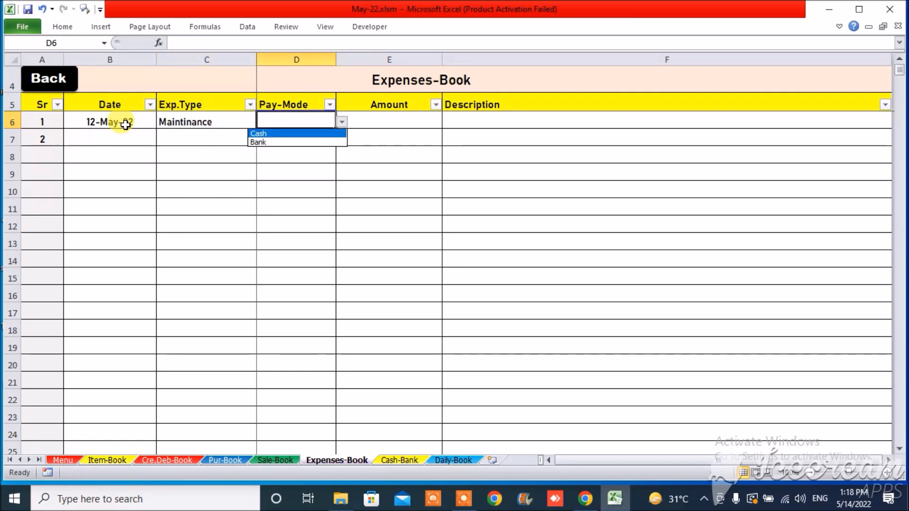
key("Return")
key("Right")
type("500")
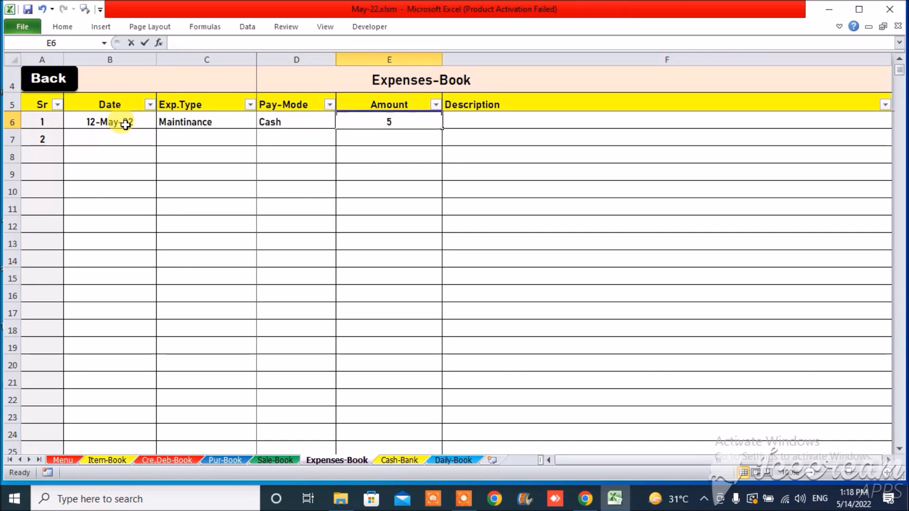
key("Right")
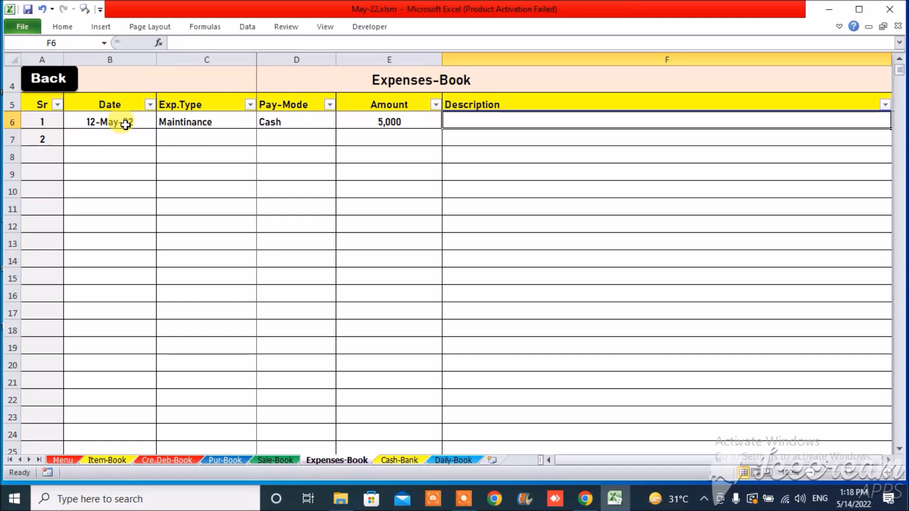
left_click(49, 78)
Step: On Cash-Bank, enter opening amounts 50,000 for Cash in C6 and 20,000 for Bank in C7
left_click(128, 296)
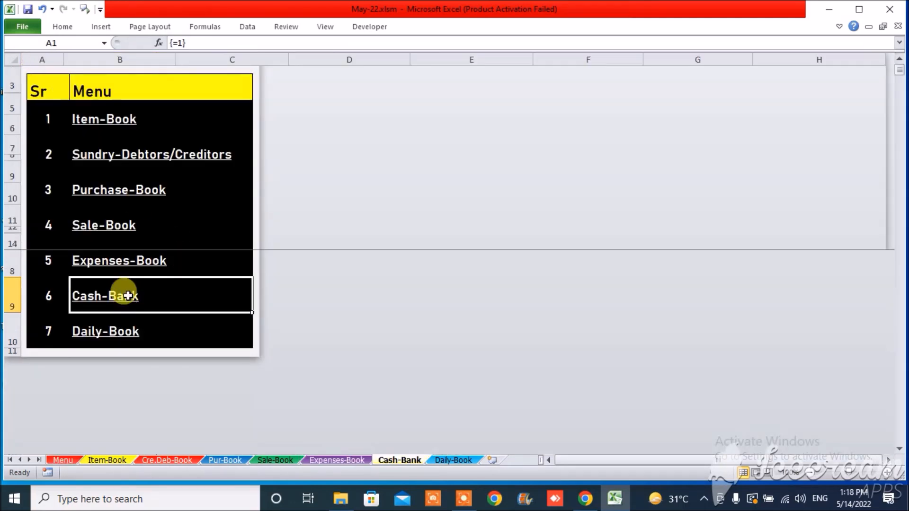
left_click(245, 125)
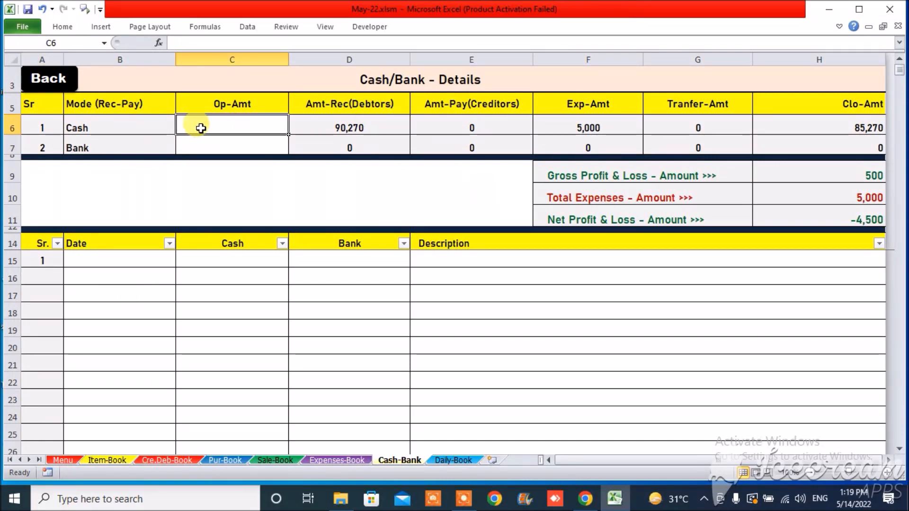
type("50000")
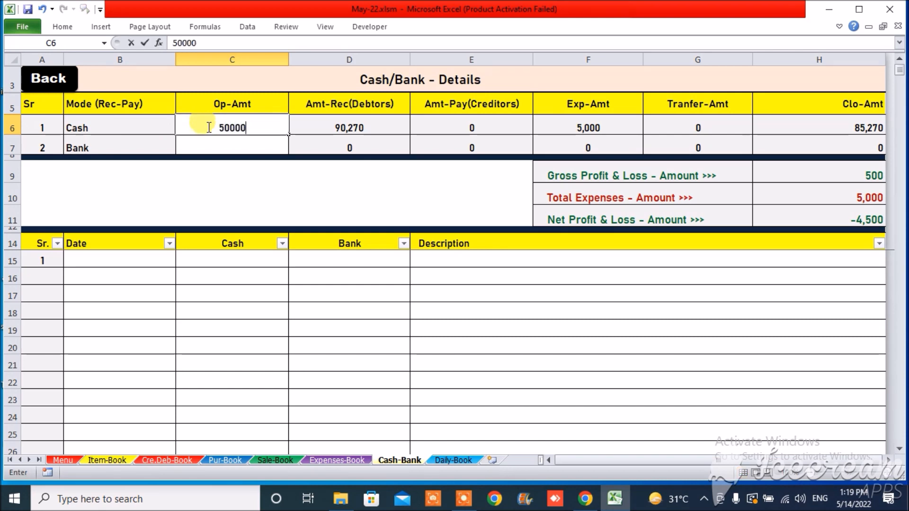
key("Return")
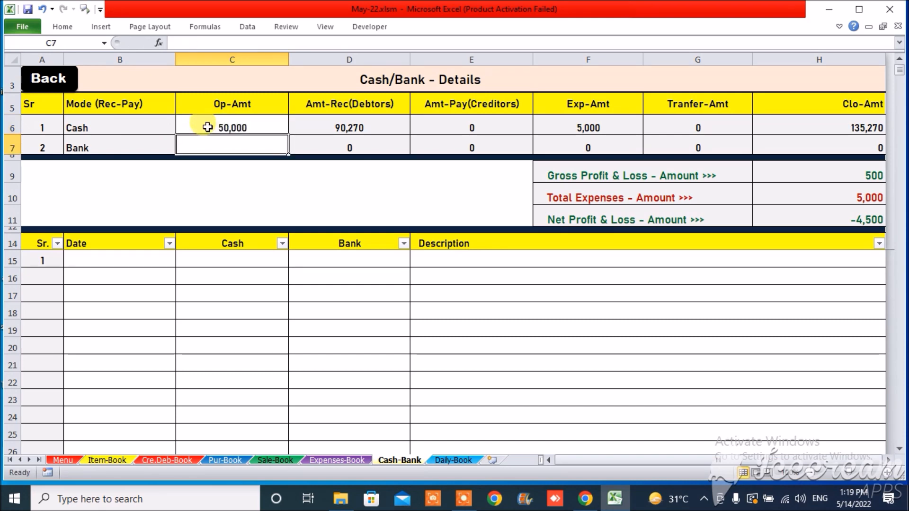
type("20000")
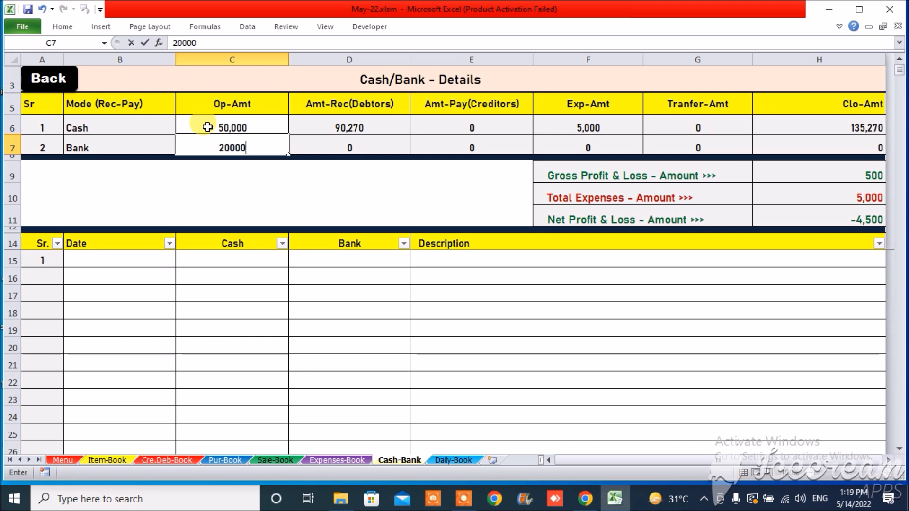
key("Return")
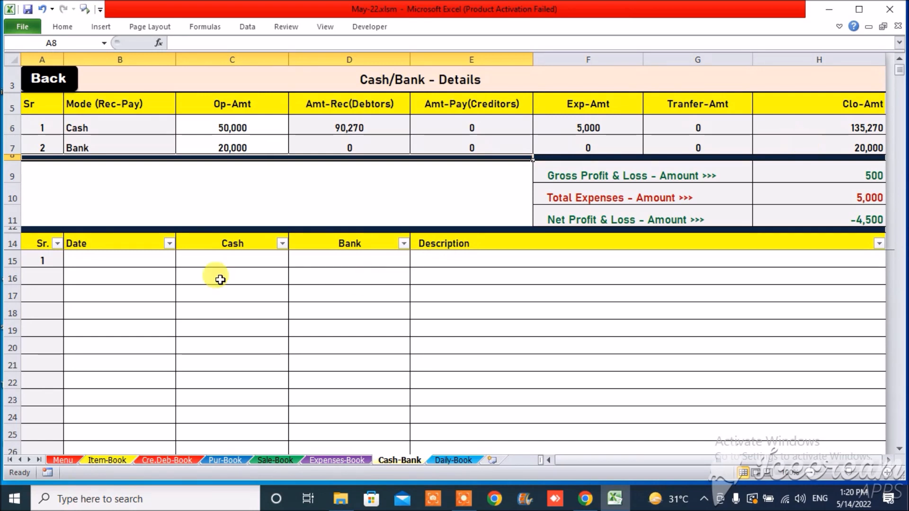
Step: Add a 13-May-22 entry in row 15 with -20,000 in Cash and 20,000 in Bank
left_click(145, 261)
type("13")
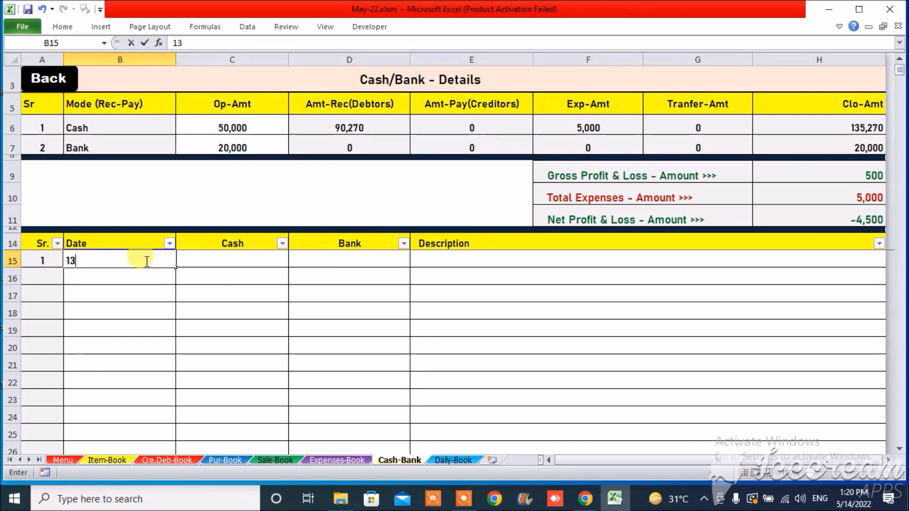
type("-may")
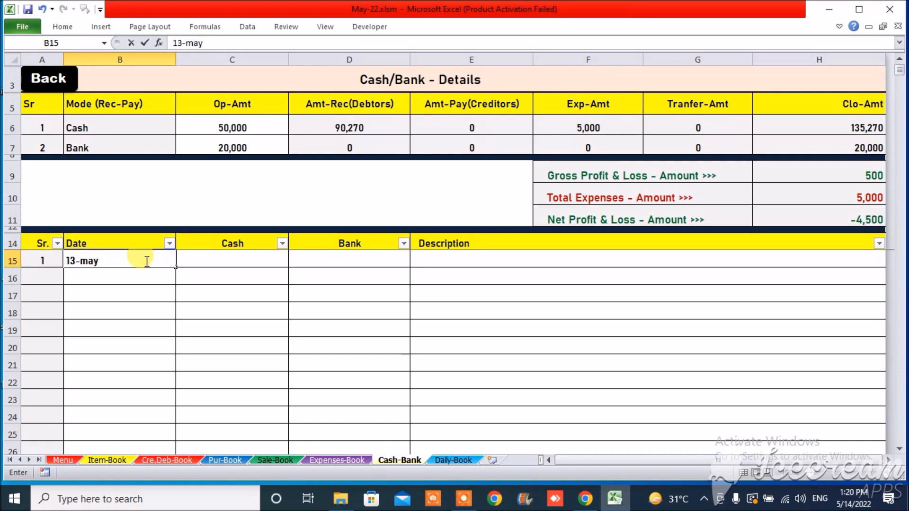
key("Tab")
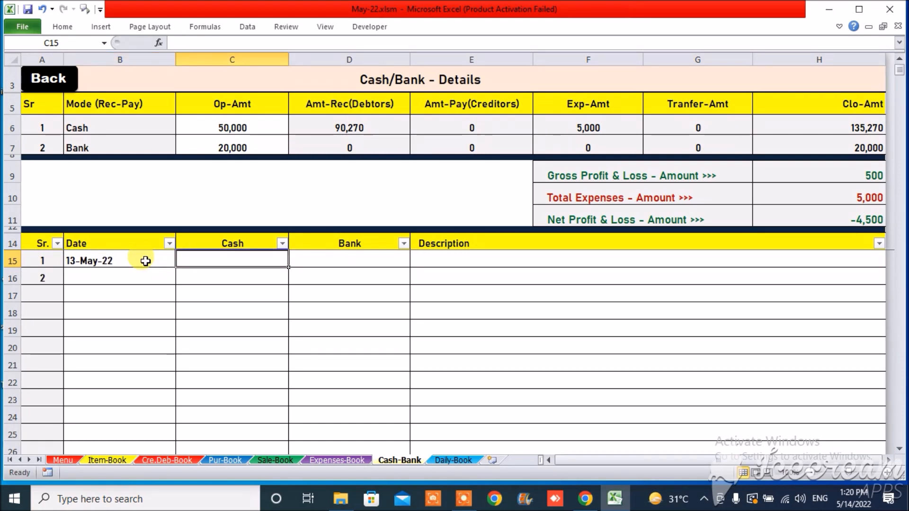
type("-20,000")
key("Tab")
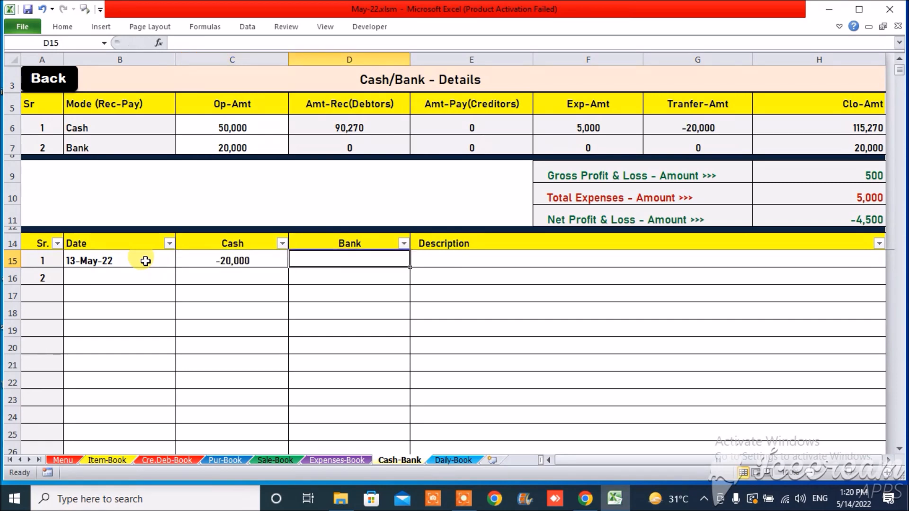
type("20000")
key("Tab")
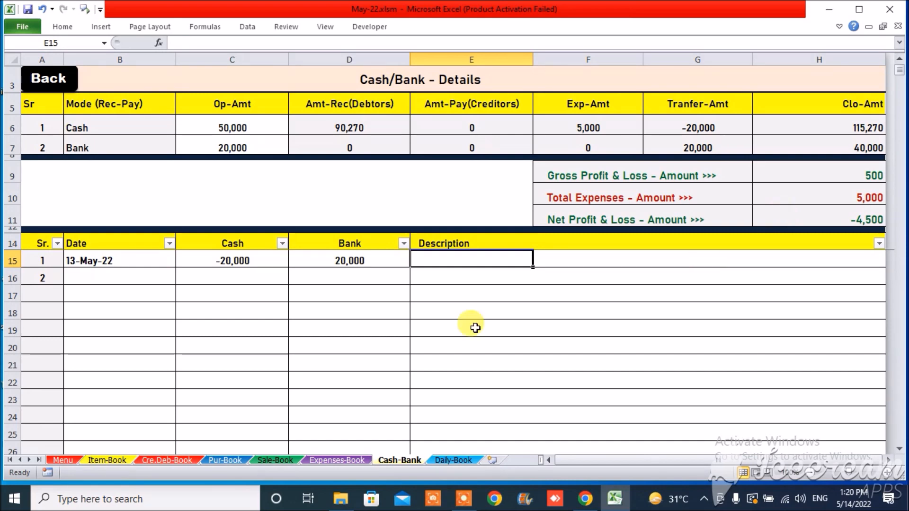
left_click(50, 75)
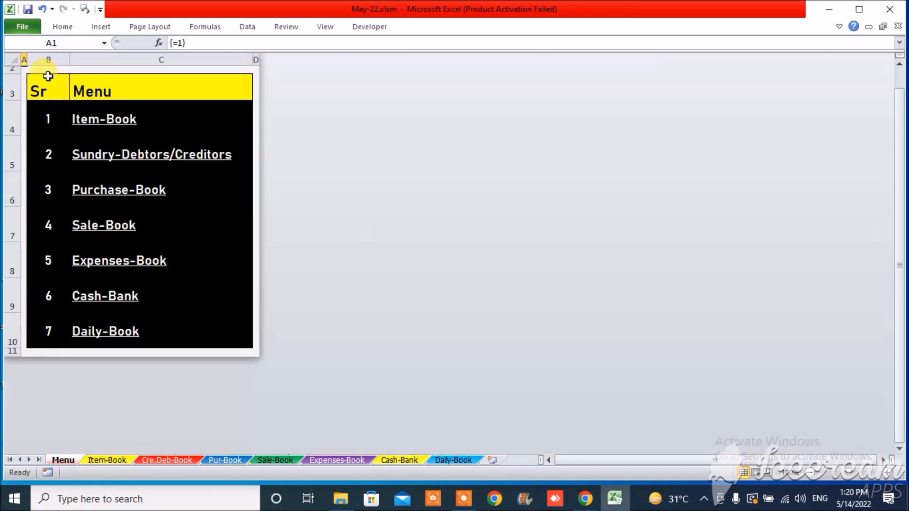
left_click(130, 330)
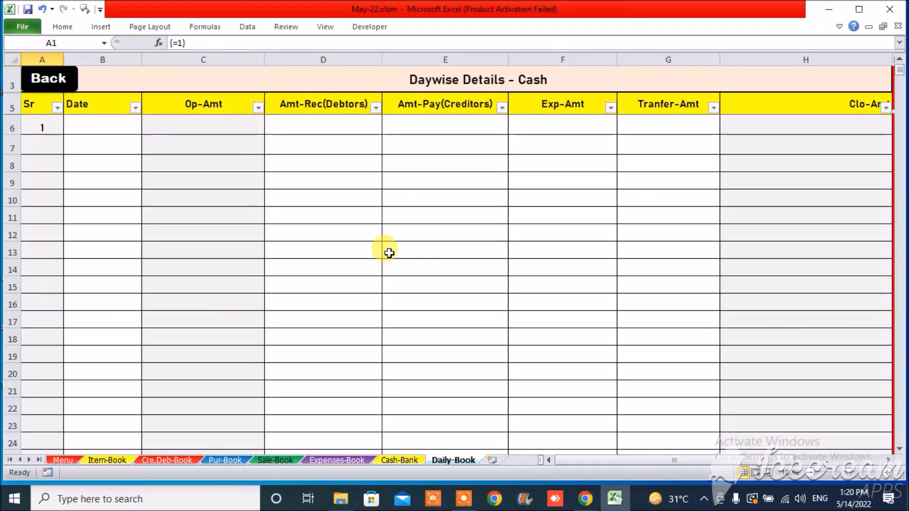
left_click(430, 85)
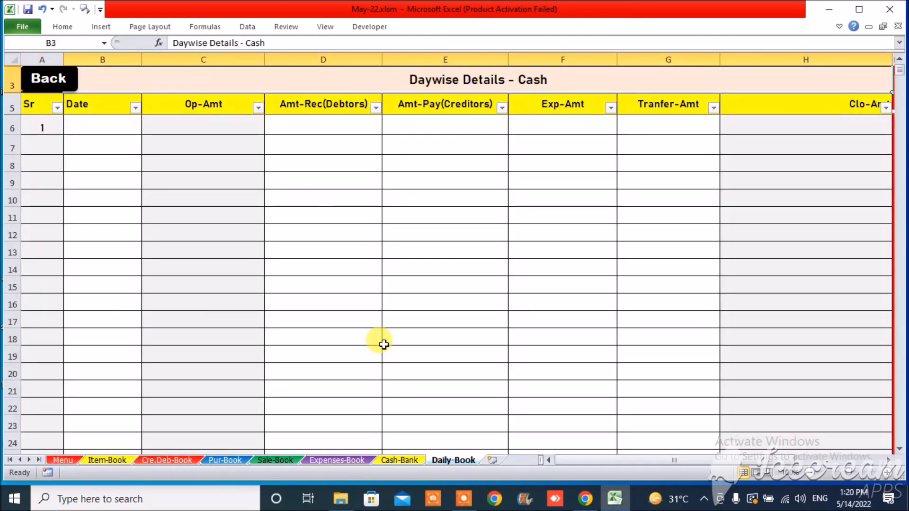
left_click(405, 458)
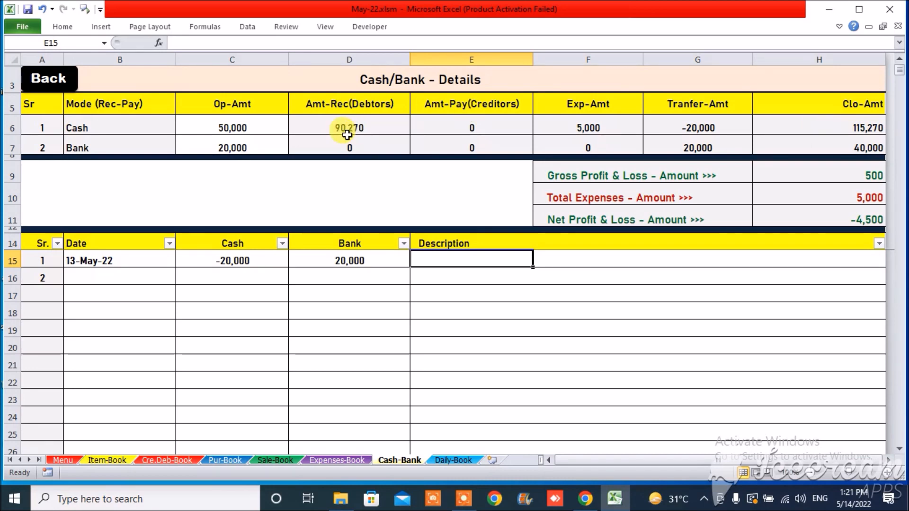
Step: Copy the Cash-Bank cash row amounts and paste them as values into Daily-Book D6
left_click(384, 130)
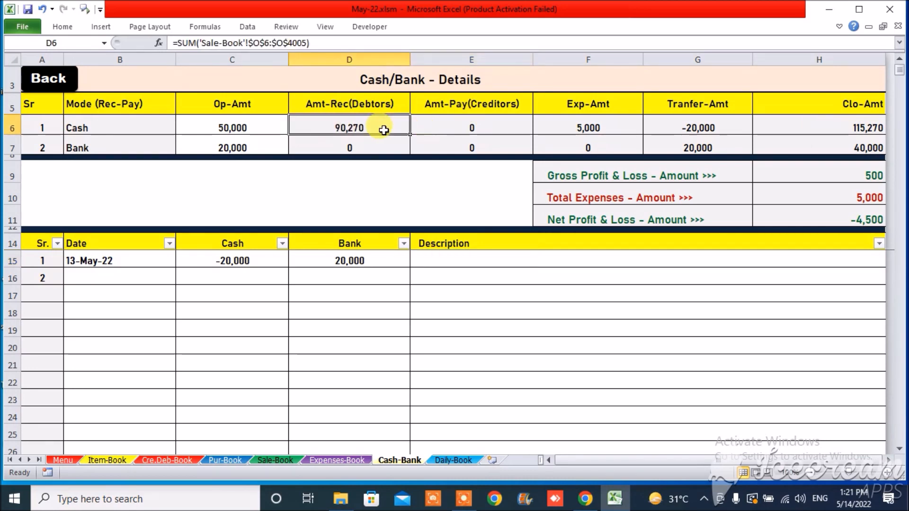
key("shift+Right")
key("shift+Right")
key("shift+Right")
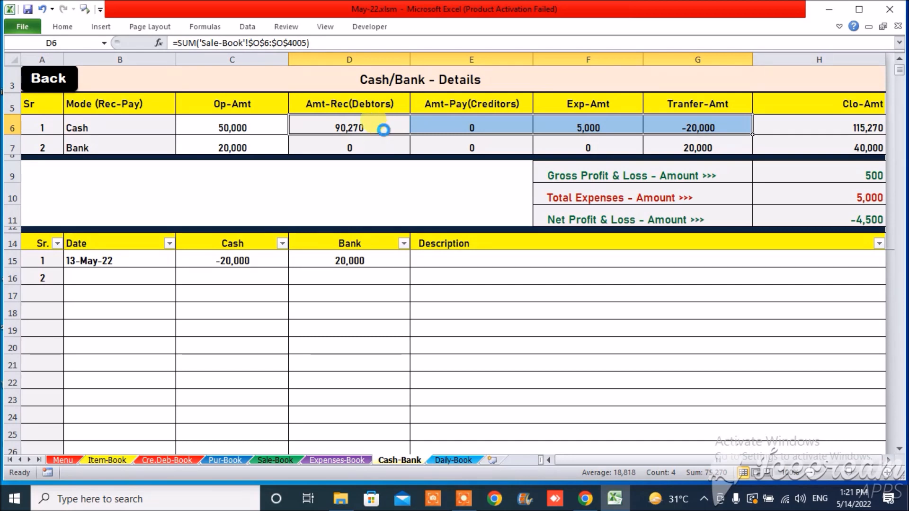
key("ctrl+c")
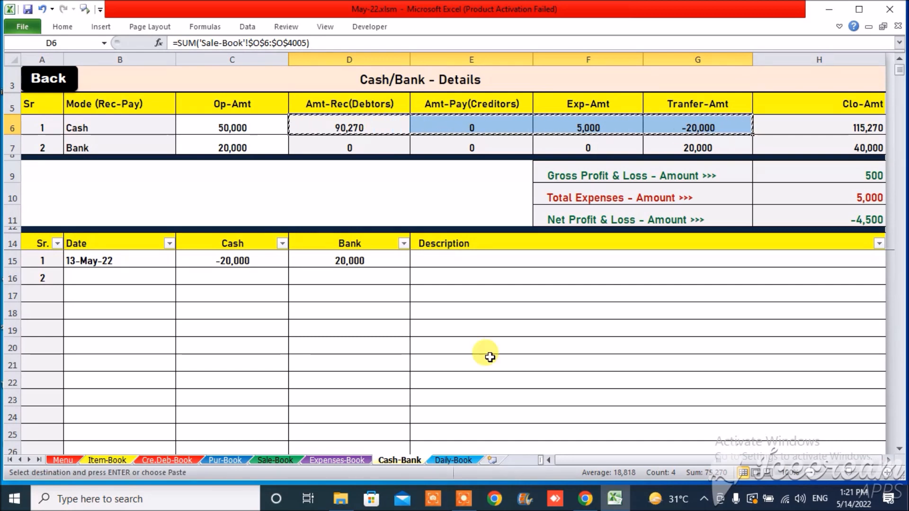
left_click(453, 460)
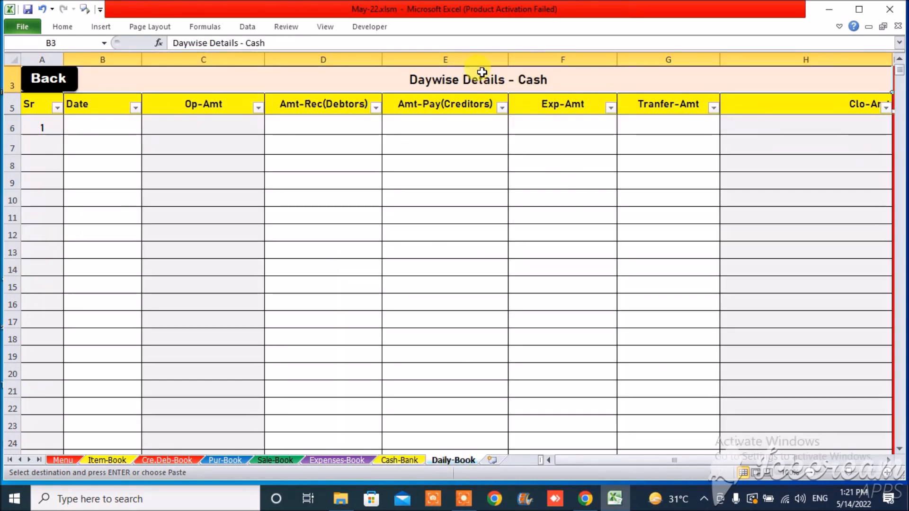
left_click(326, 128)
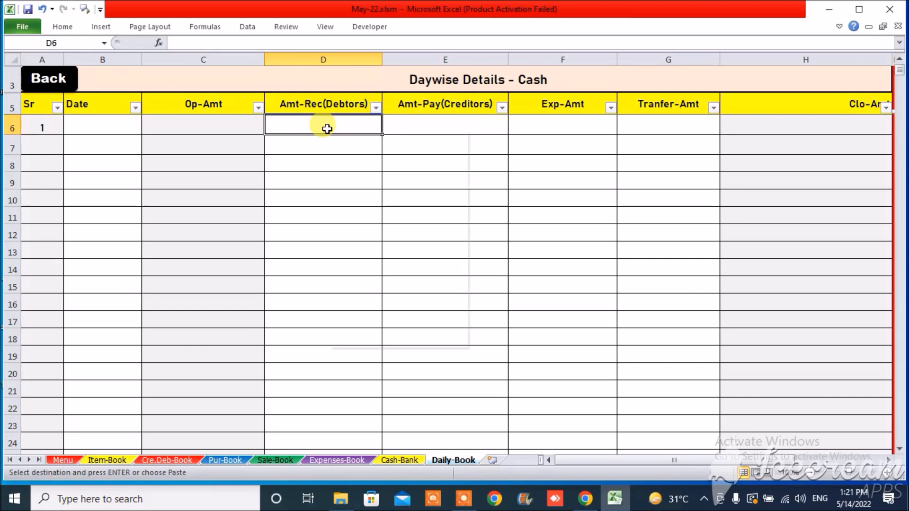
right_click(327, 129)
mouse_move(440, 205)
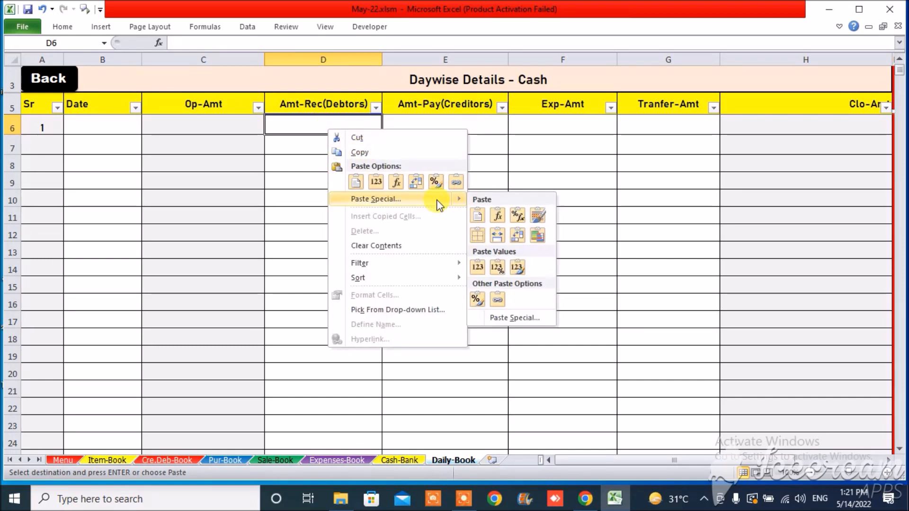
left_click(479, 268)
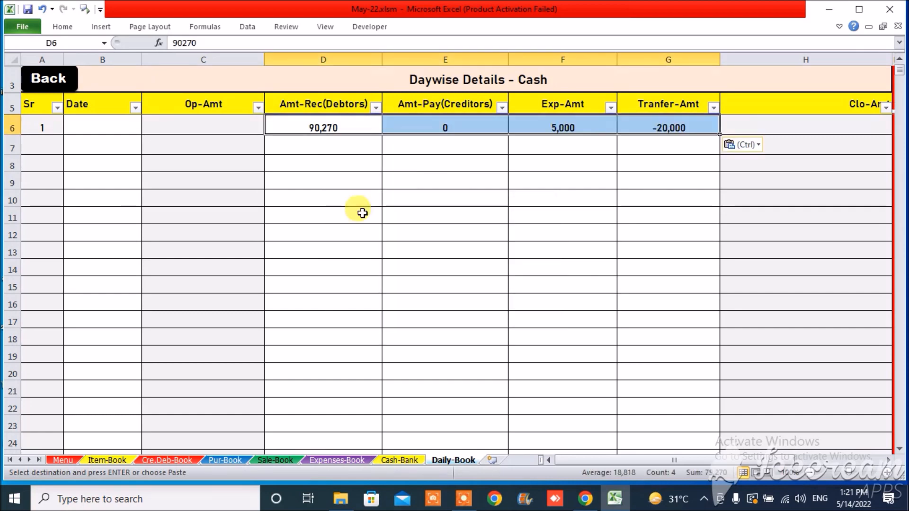
Step: Date Daily-Book cash row 1 as 12-May-22 and cross-check against Cash-Bank
left_click(96, 126)
type("12")
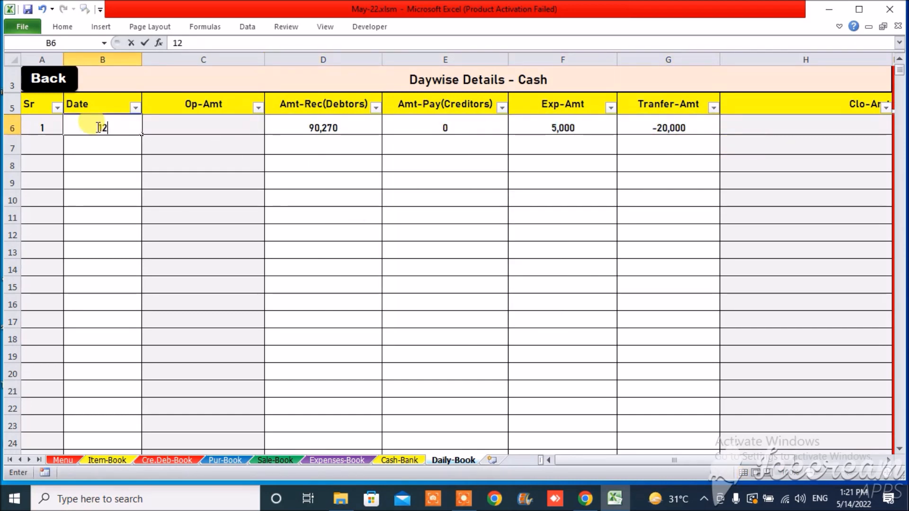
type("-may")
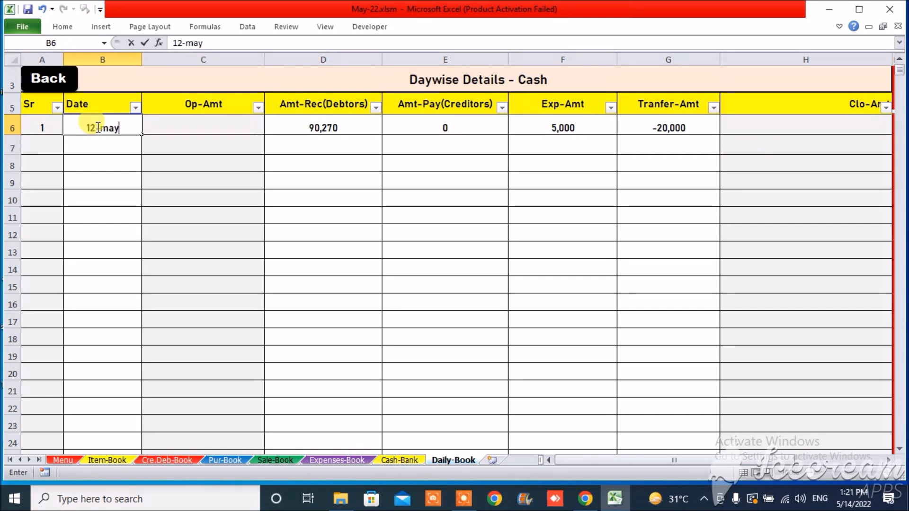
key("Tab")
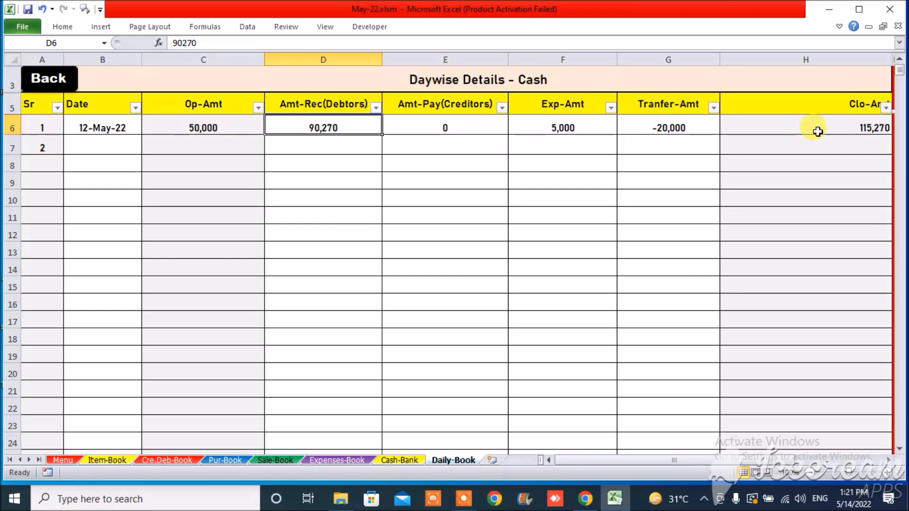
left_click(403, 461)
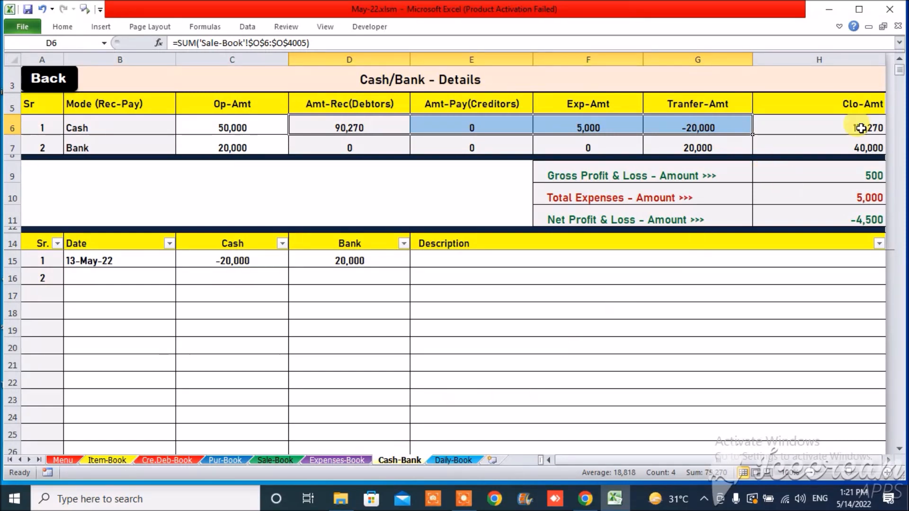
left_click(454, 461)
left_click(127, 148)
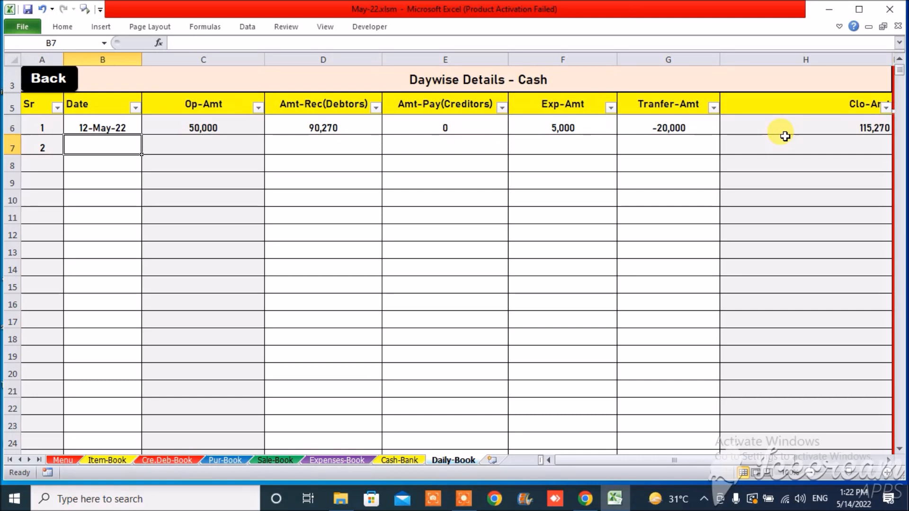
Step: In the Daily-Book bank section, date bank row 1 as 12-May-22
left_click(592, 82)
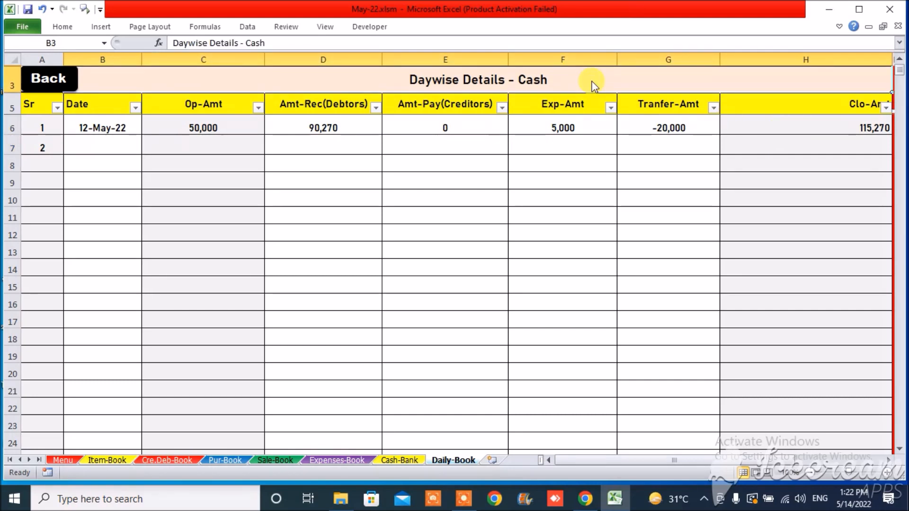
key("Right")
key("Right")
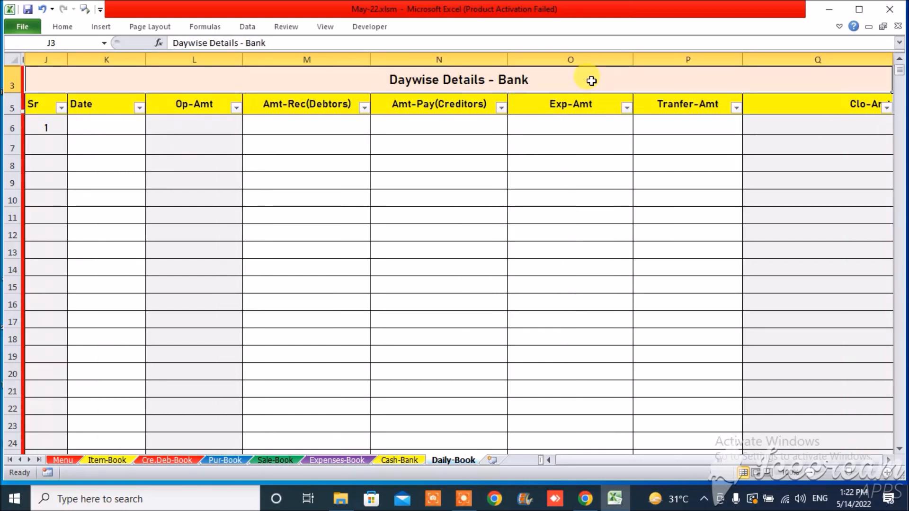
left_click(129, 128)
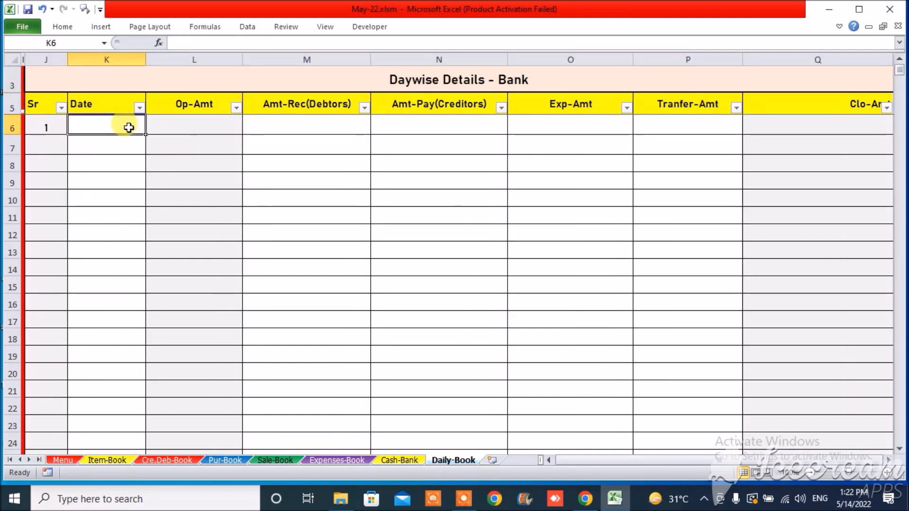
type("12-may")
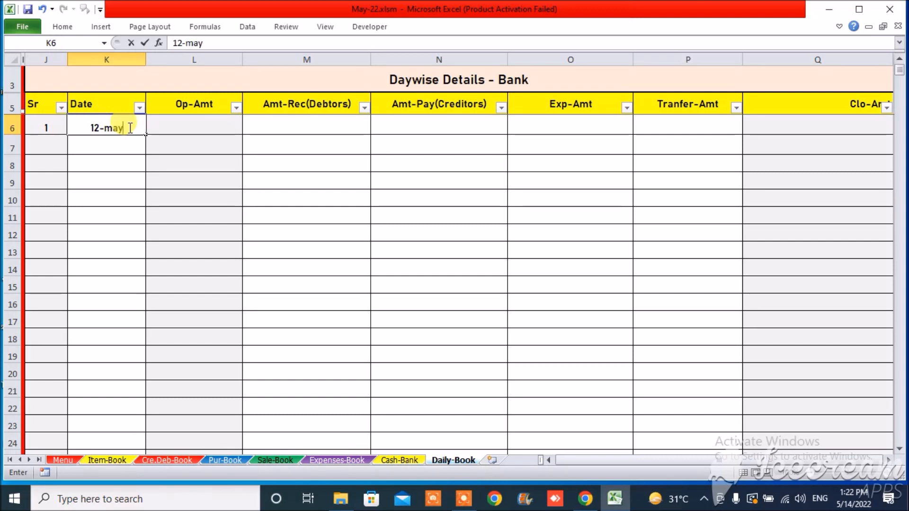
key("Tab")
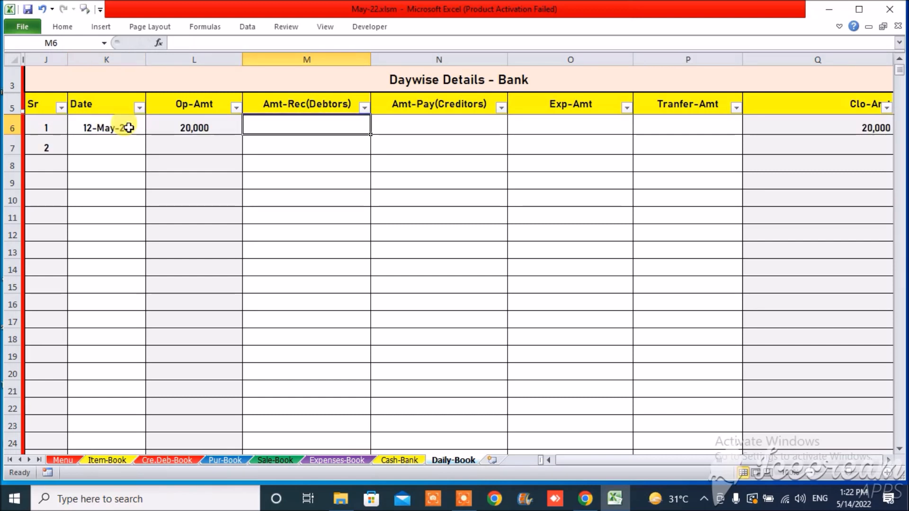
Step: Copy the Cash-Bank bank row amounts and paste them as values into the bank row
left_click(407, 461)
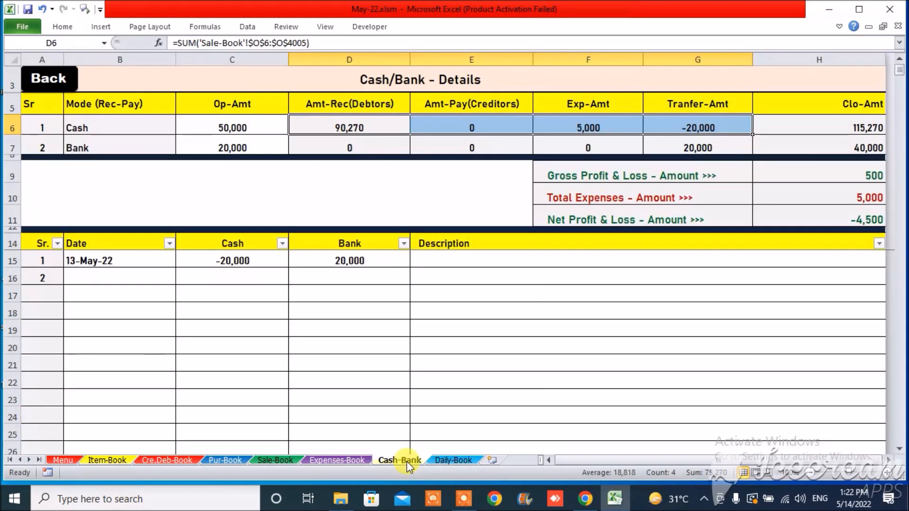
left_click(335, 145)
key("shift+Right")
key("shift+Right")
key("shift+Right")
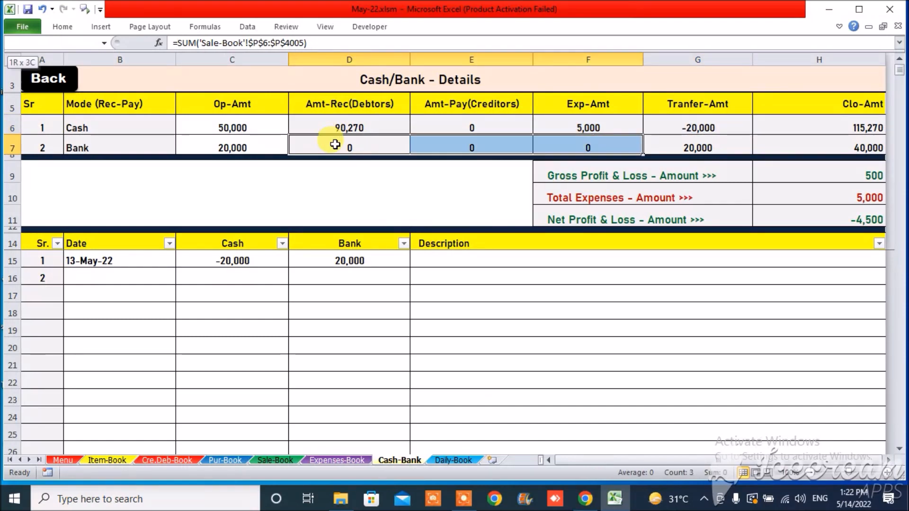
key("ctrl+c")
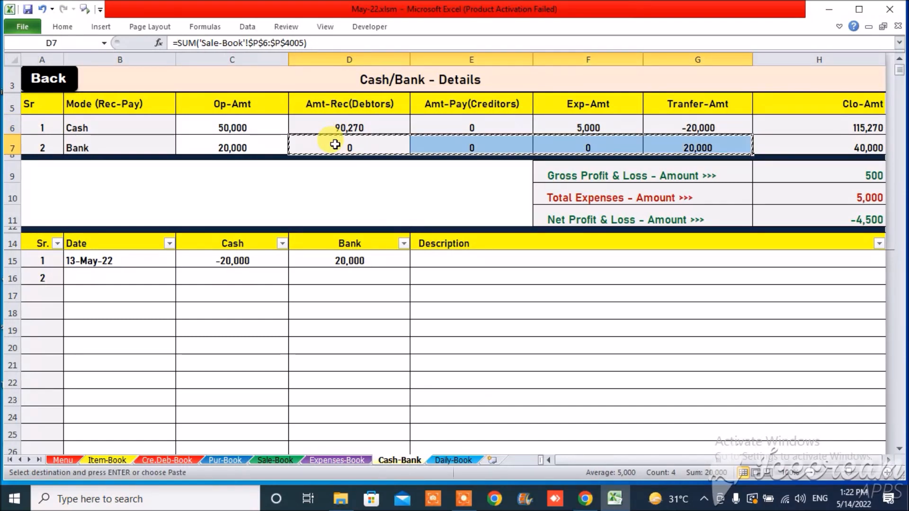
left_click(450, 461)
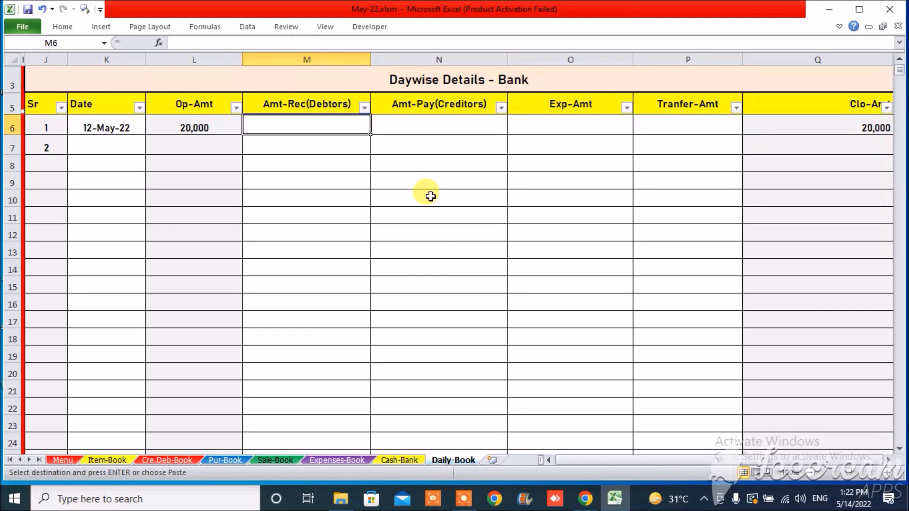
right_click(320, 129)
mouse_move(420, 197)
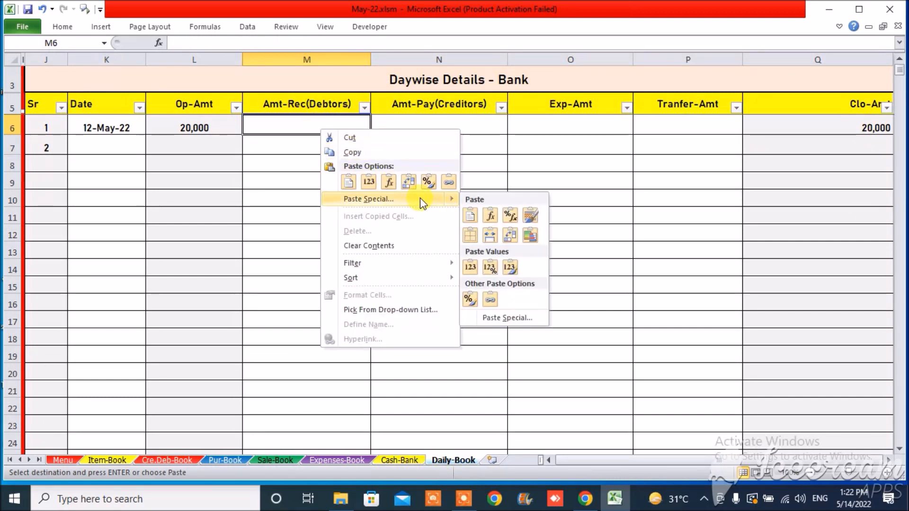
left_click(475, 270)
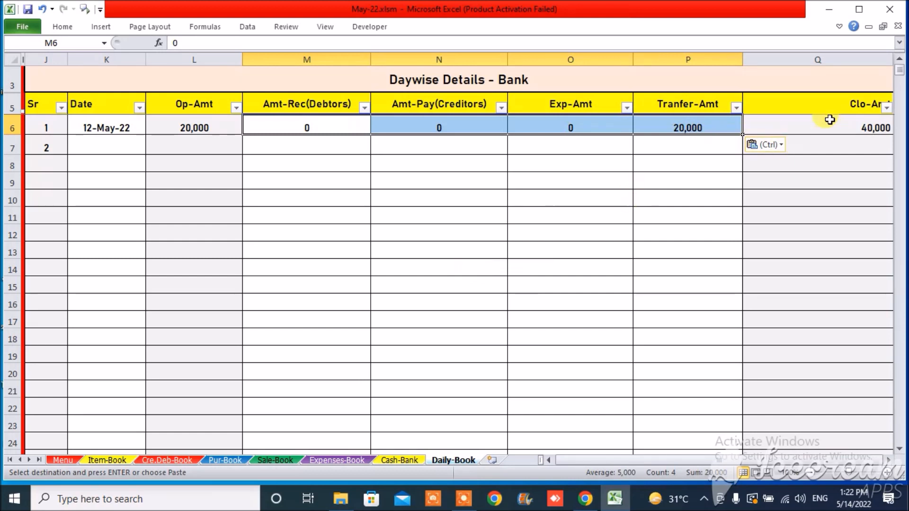
left_click(814, 126)
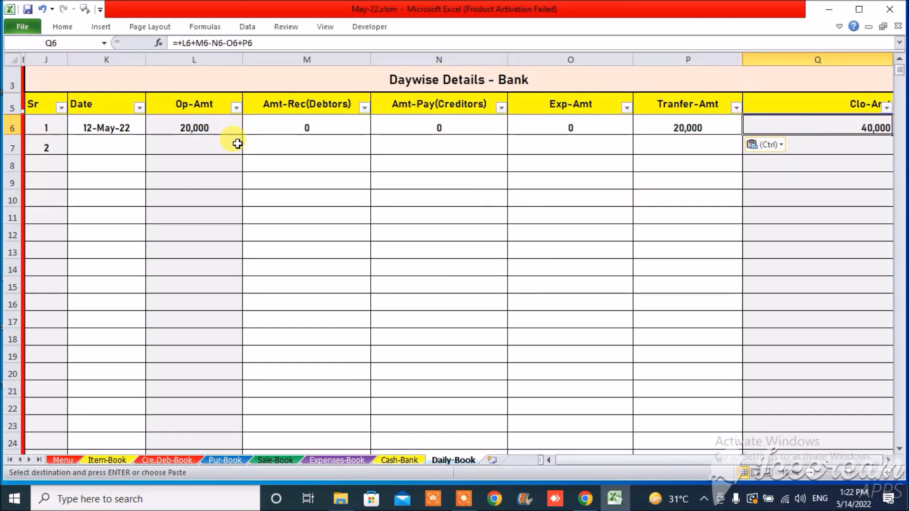
Step: Date bank row 2 as 13-May-22
left_click(112, 146)
type("13")
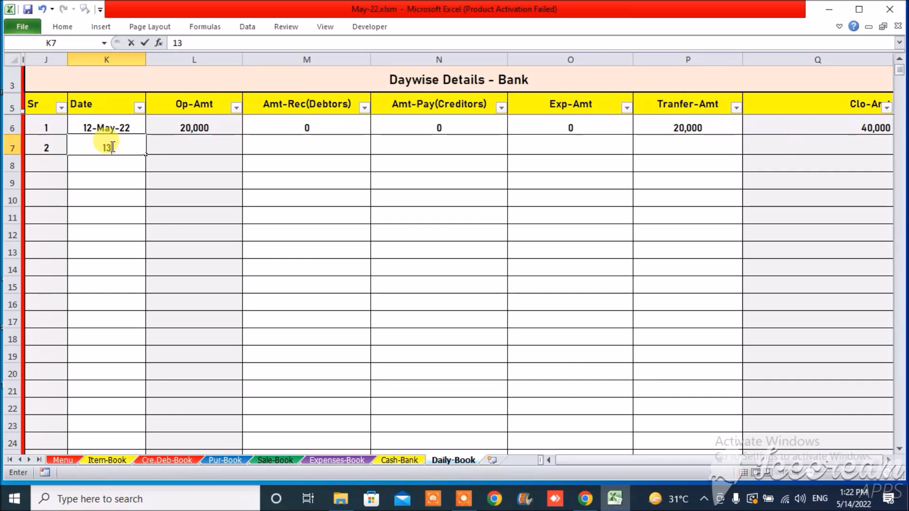
type("-may")
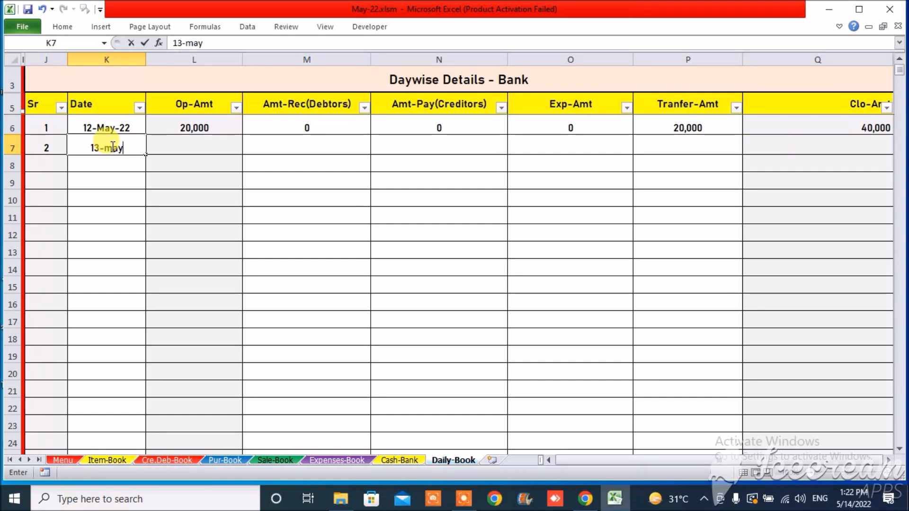
key("Tab")
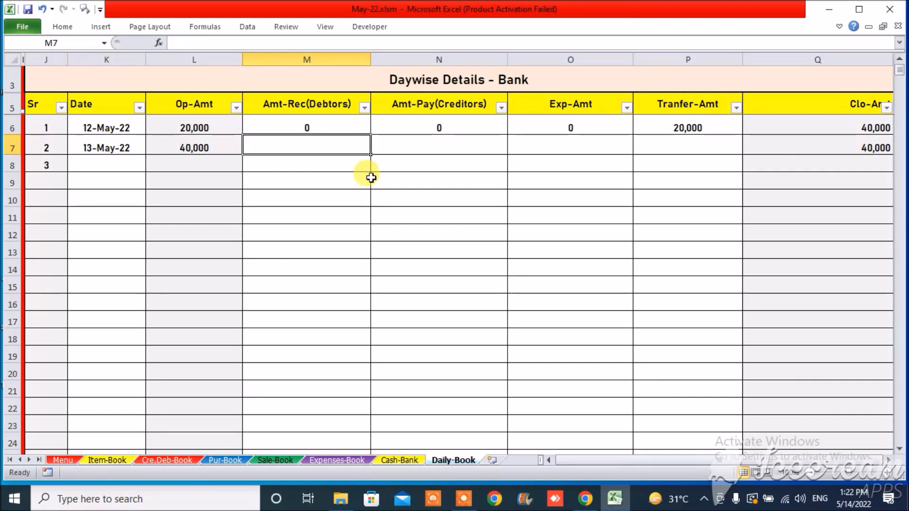